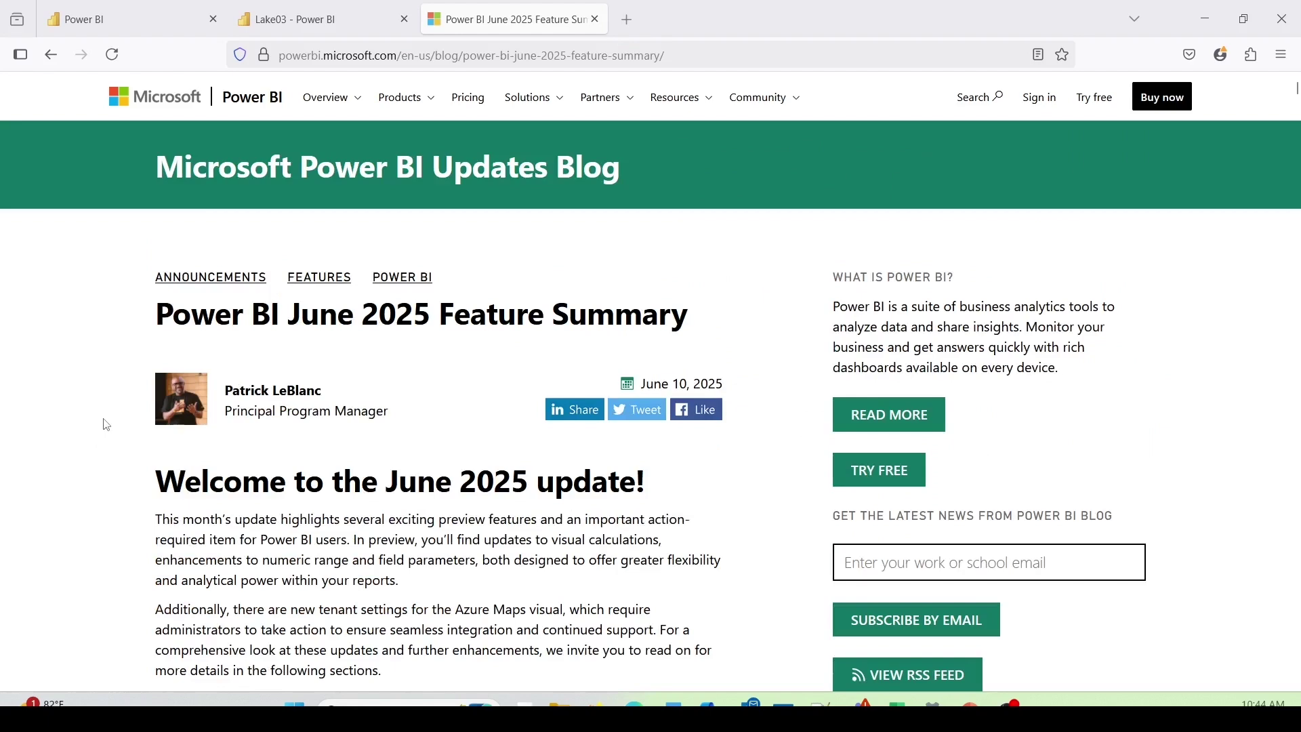
# Scroll the June 2025 Feature Summary contents to the 'Updates to numeric range and field parameters (Preview)' entry
pyautogui.scroll(-6, 107, 422)
pyautogui.scroll(-5, 113, 423)
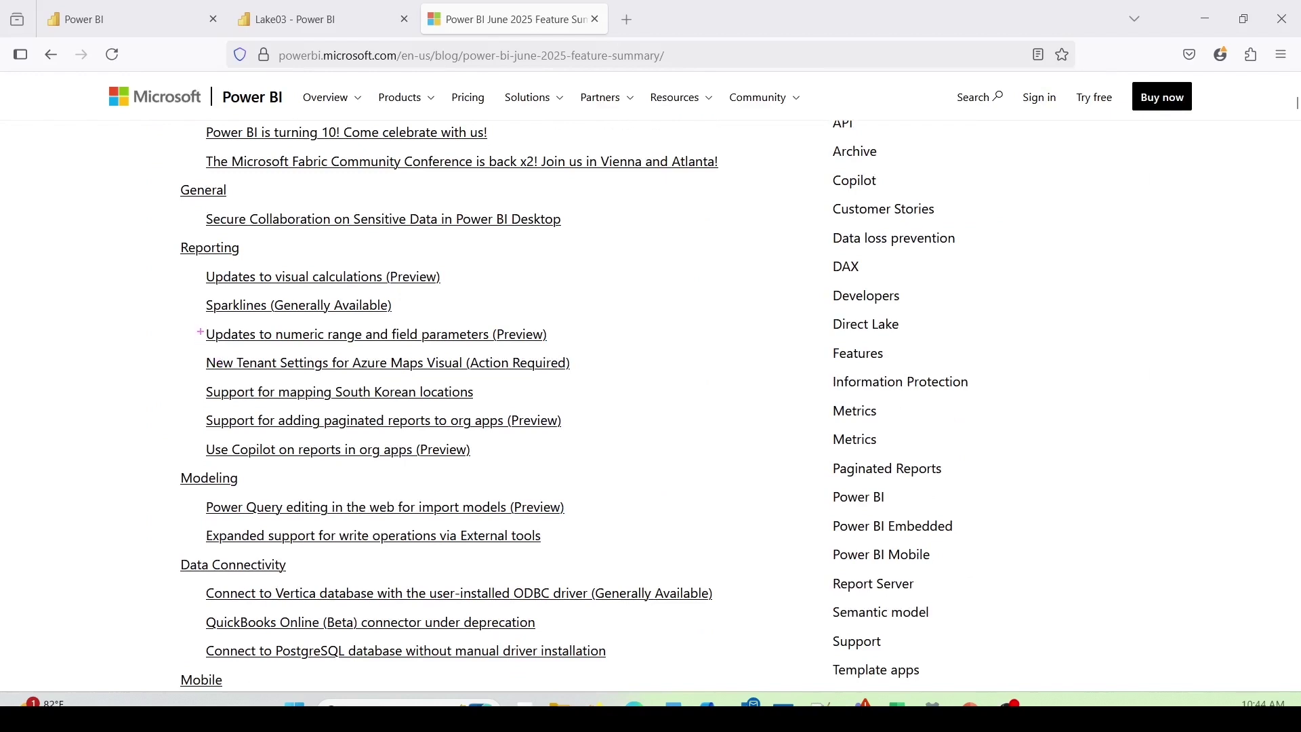
pyautogui.moveTo(201, 326); pyautogui.dragTo(586, 347)
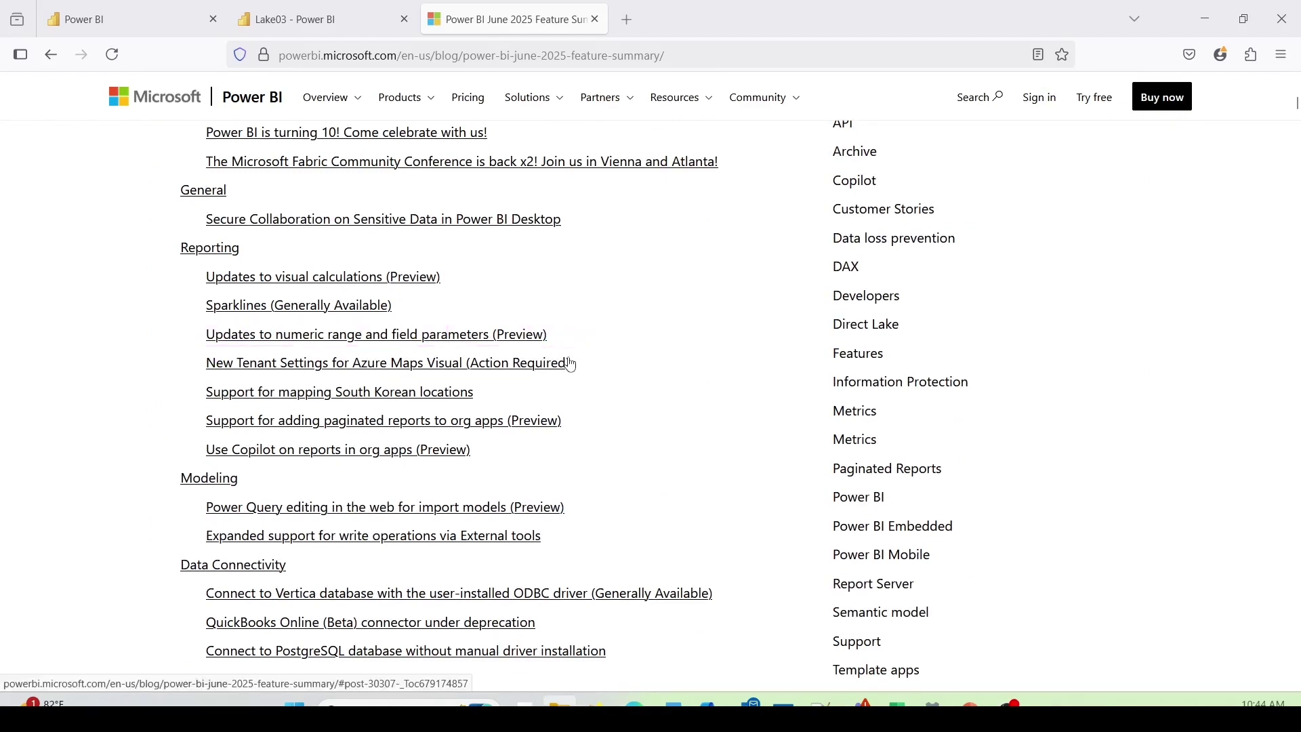
# Jump to the numeric range and field parameters section and read through it
pyautogui.click(512, 337)
pyautogui.scroll(3, 511, 338)
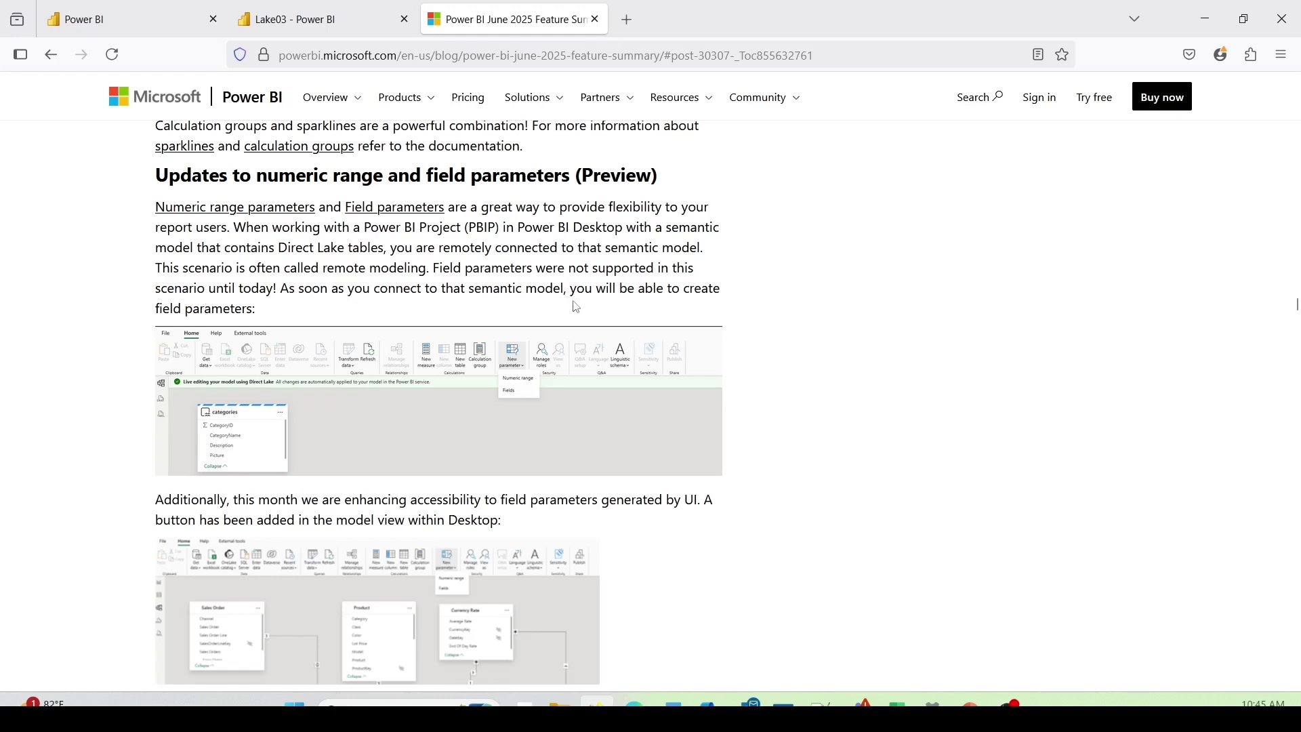
pyautogui.scroll(-4, 577, 307)
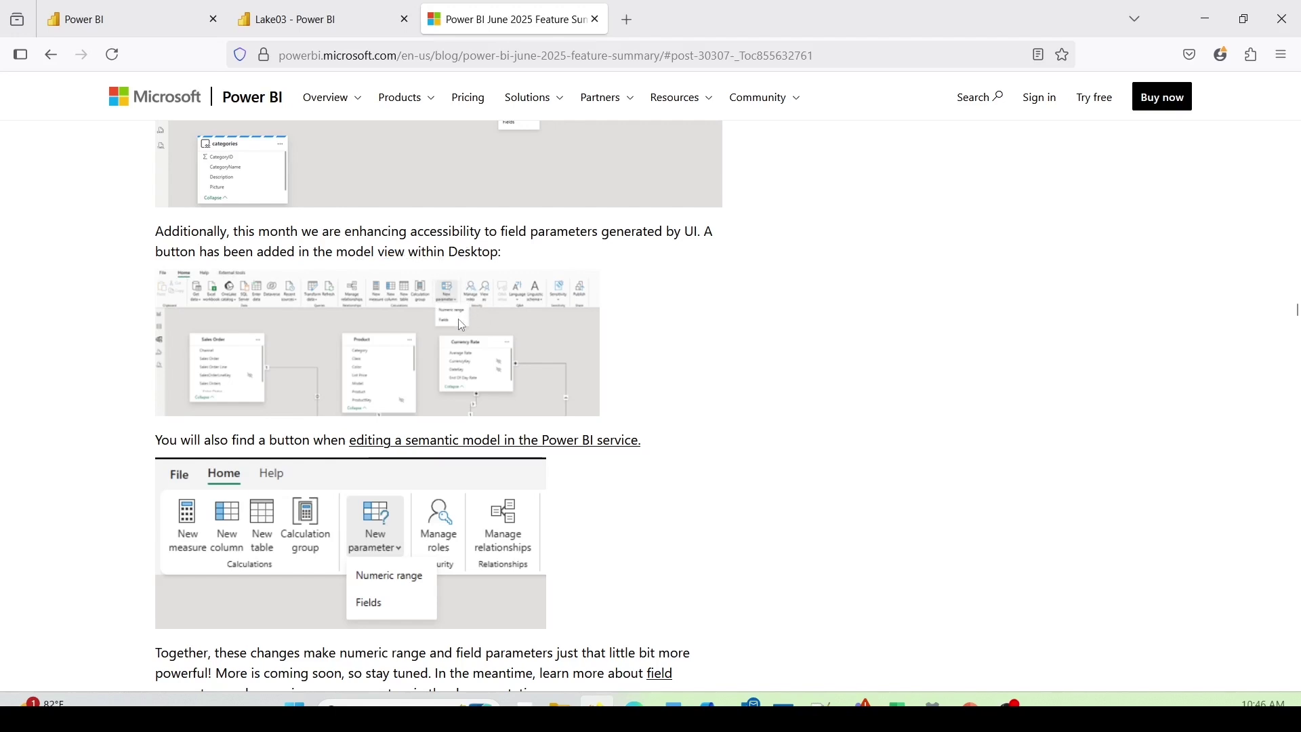
pyautogui.scroll(-2, 461, 322)
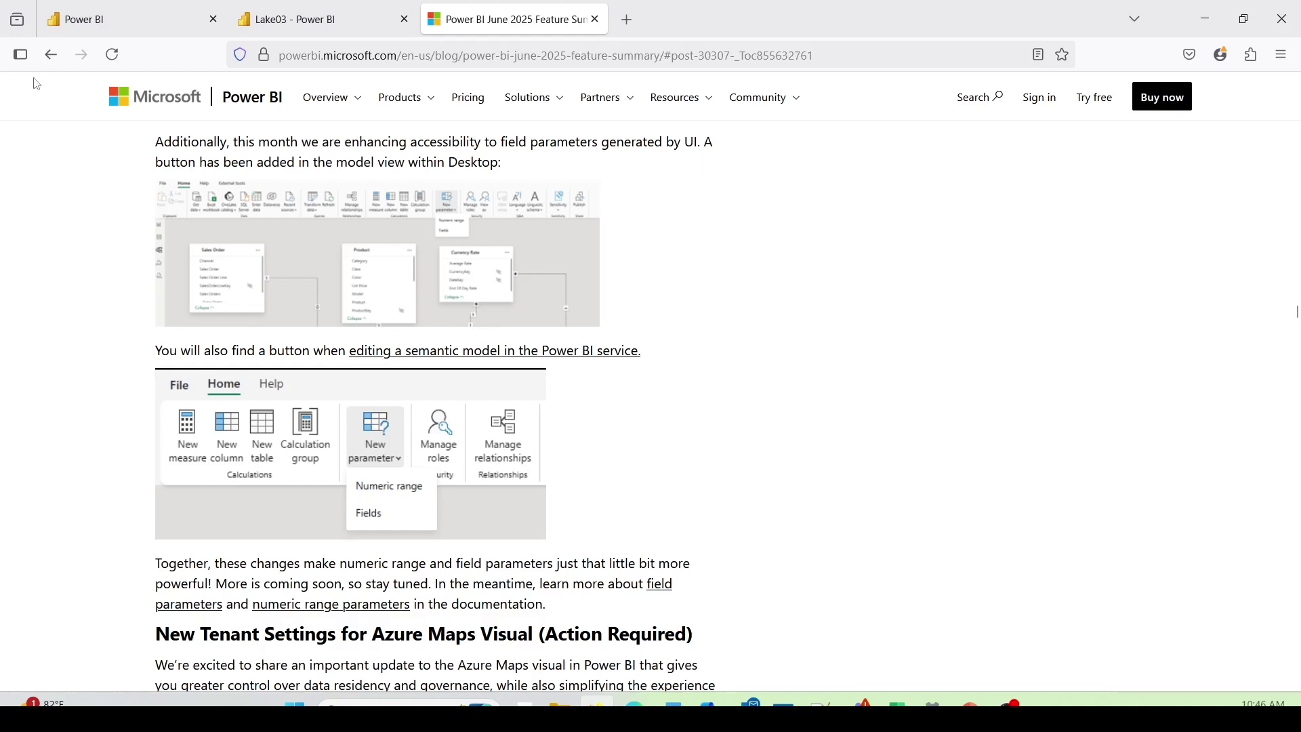
# Return to Power BI Home, enter the 01-GA-Fabric workspace and scroll down to Lake03
pyautogui.click(119, 27)
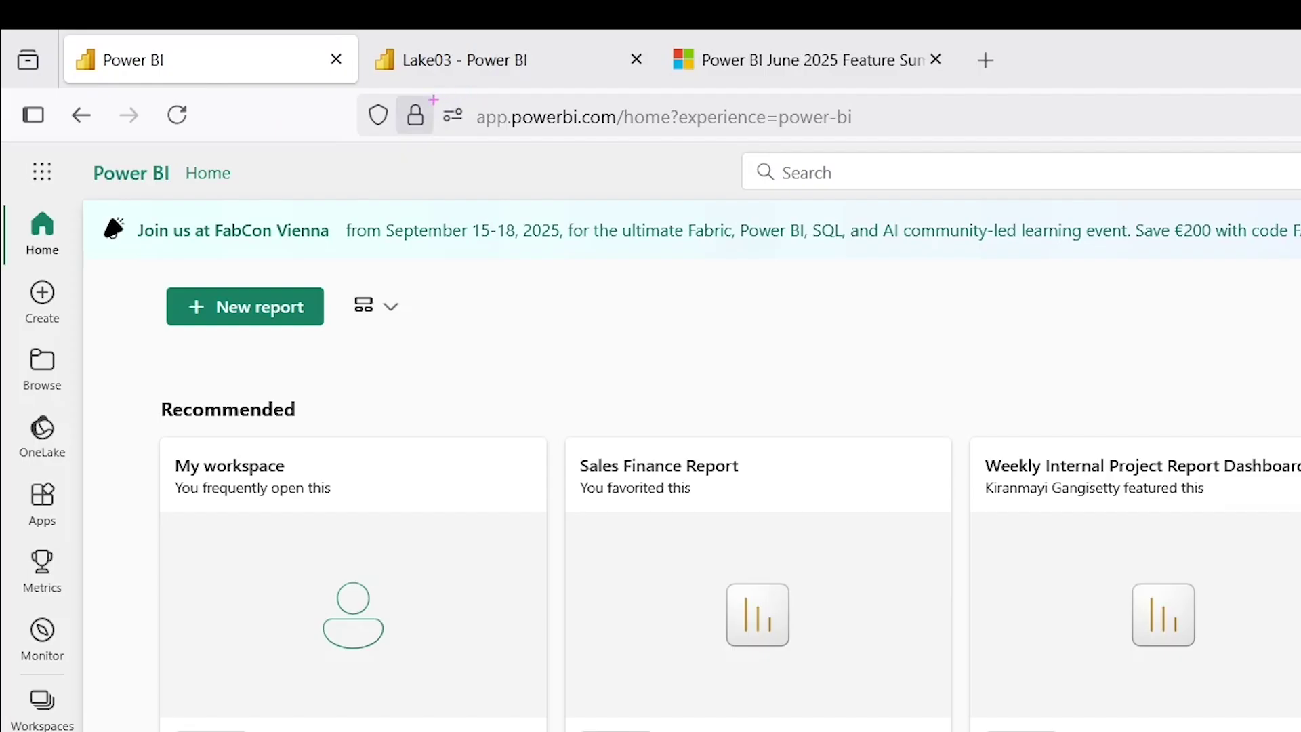
pyautogui.moveTo(436, 95); pyautogui.dragTo(641, 139)
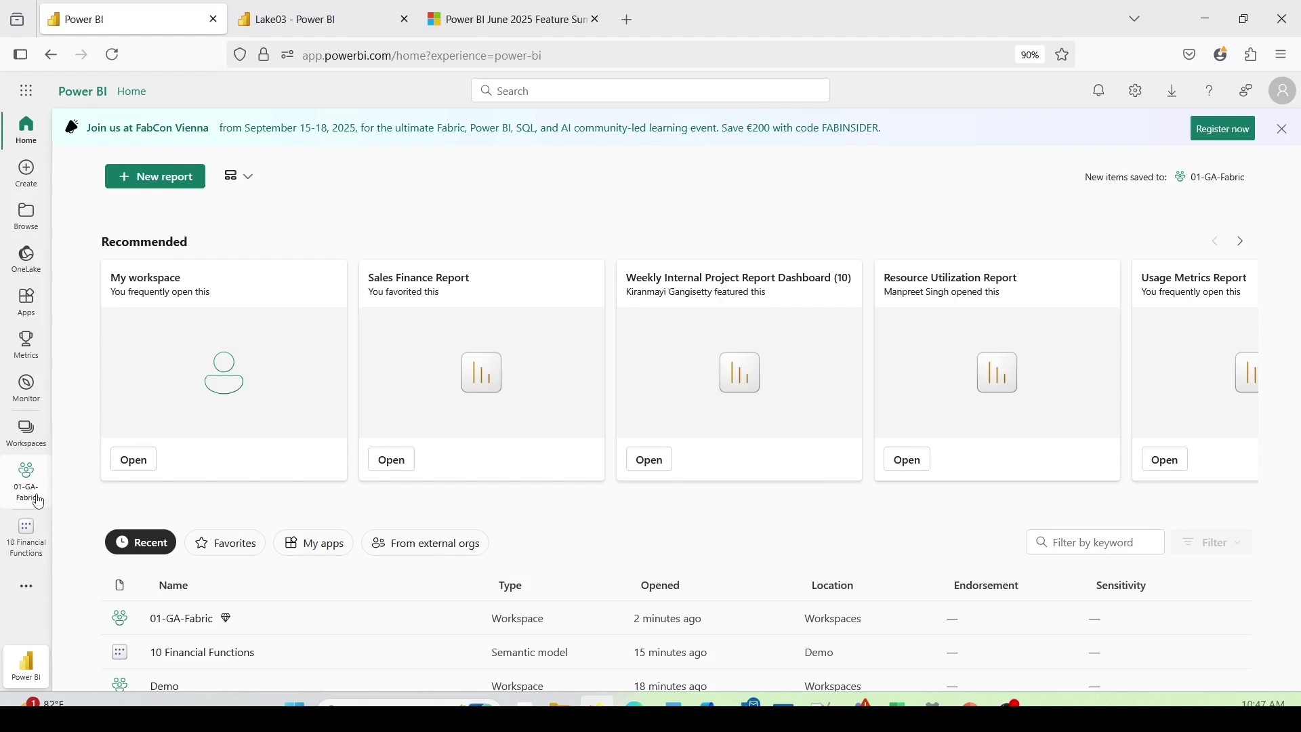
pyautogui.click(21, 495)
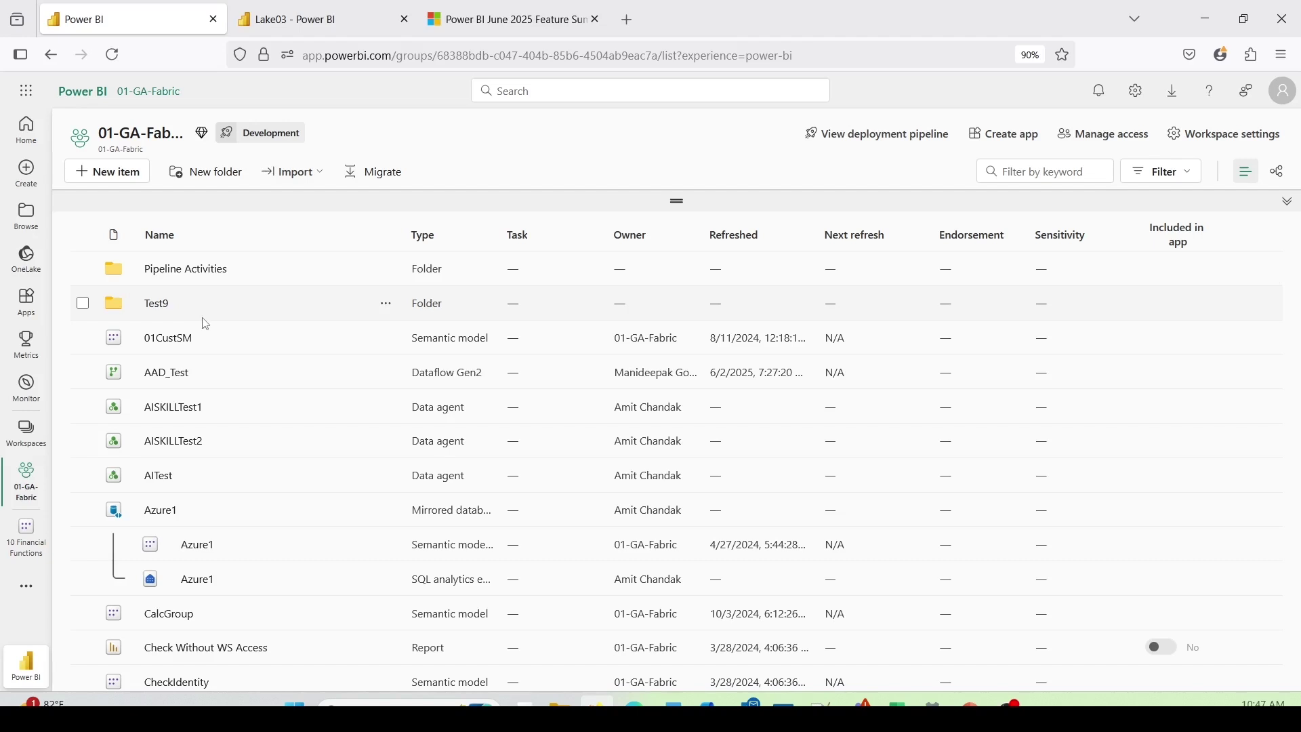
pyautogui.scroll(-15, 206, 324)
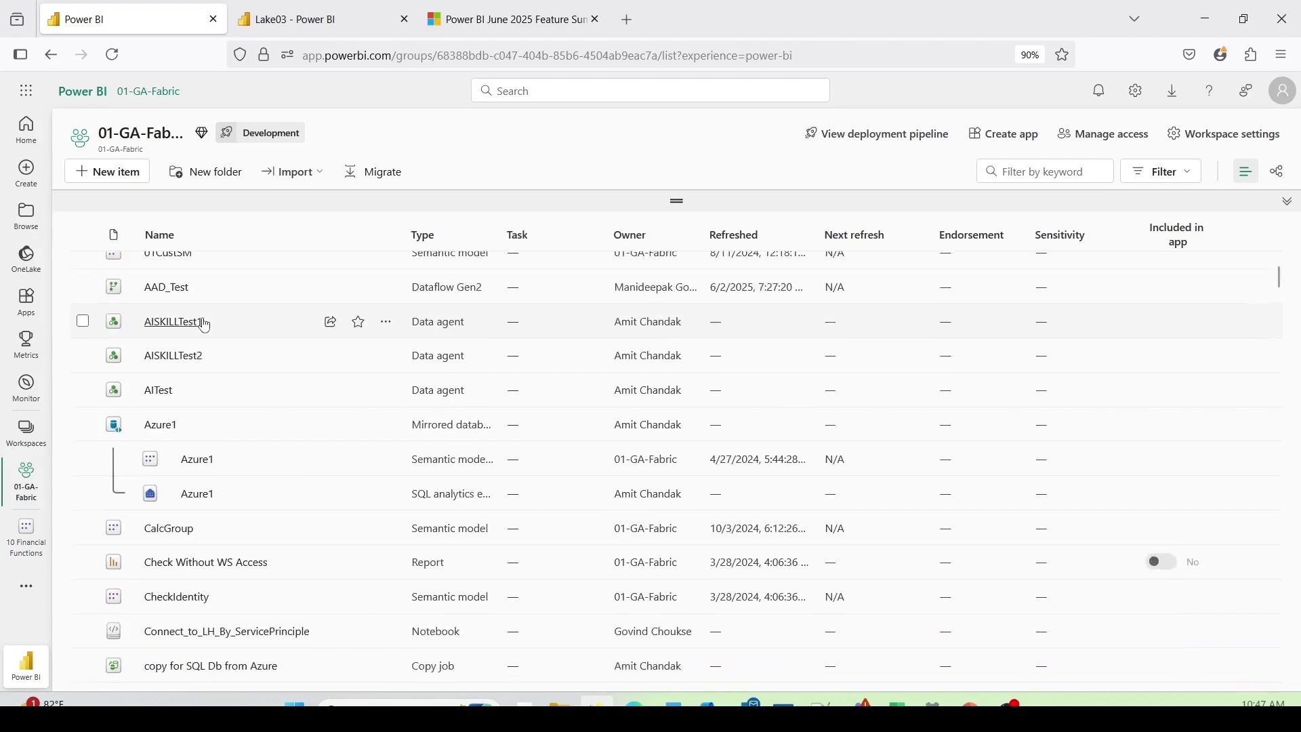
pyautogui.scroll(-20, 216, 374)
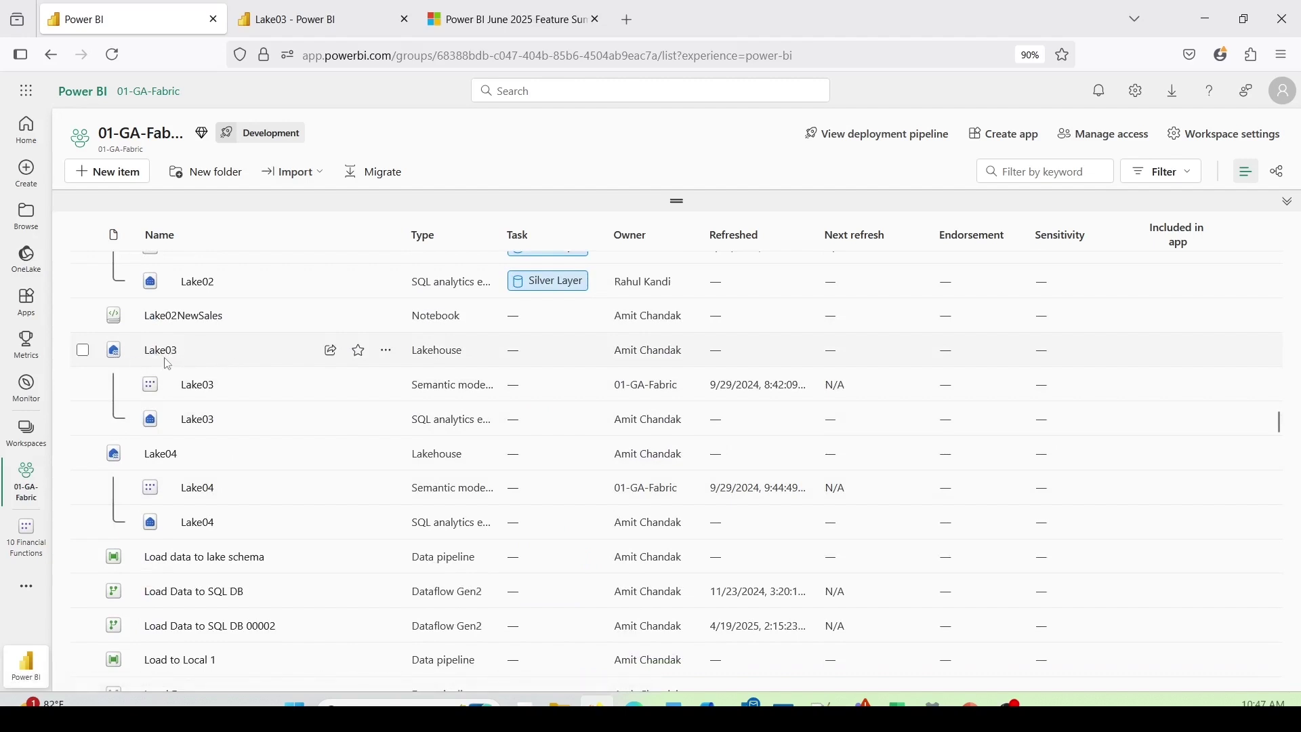
# Go into the Lake03 lakehouse and look over its SQL endpoint, schemas and tables
pyautogui.click(175, 365)
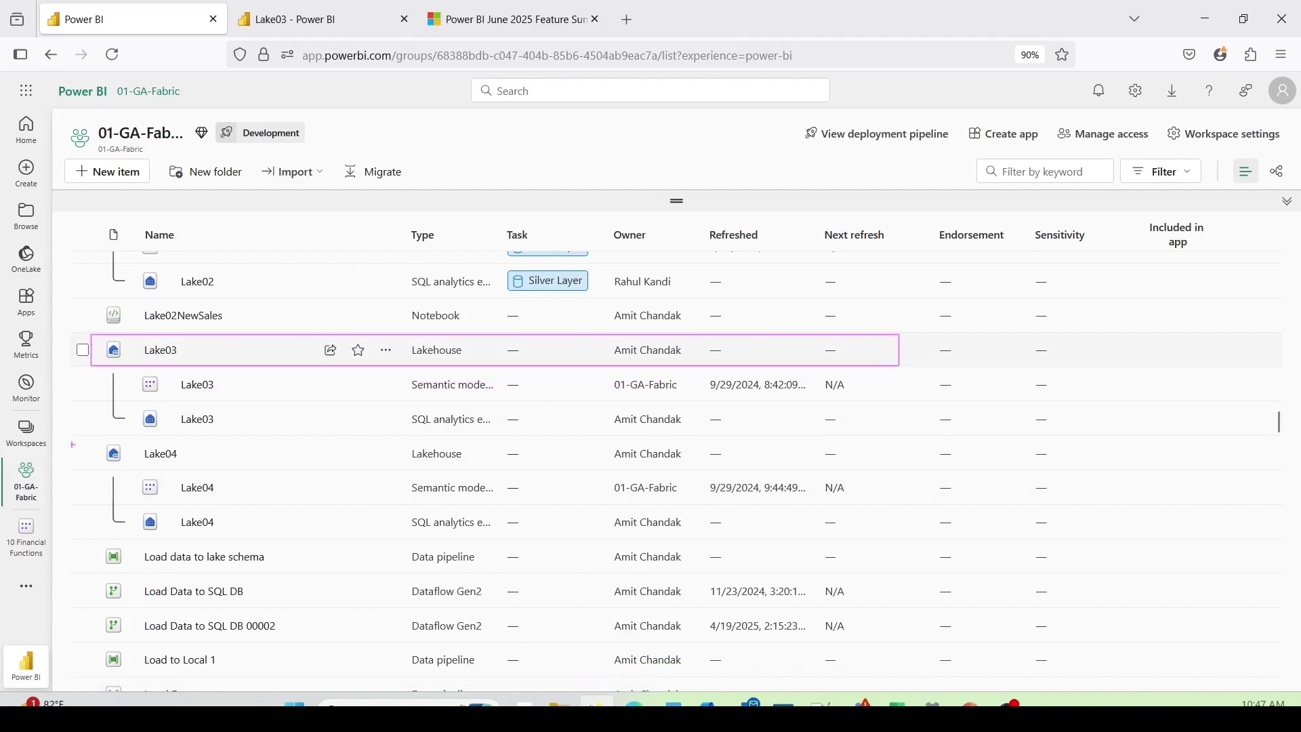
pyautogui.moveTo(116, 400)
pyautogui.mouseDown()
pyautogui.moveTo(483, 431)
pyautogui.moveTo(941, 433)
pyautogui.mouseUp()
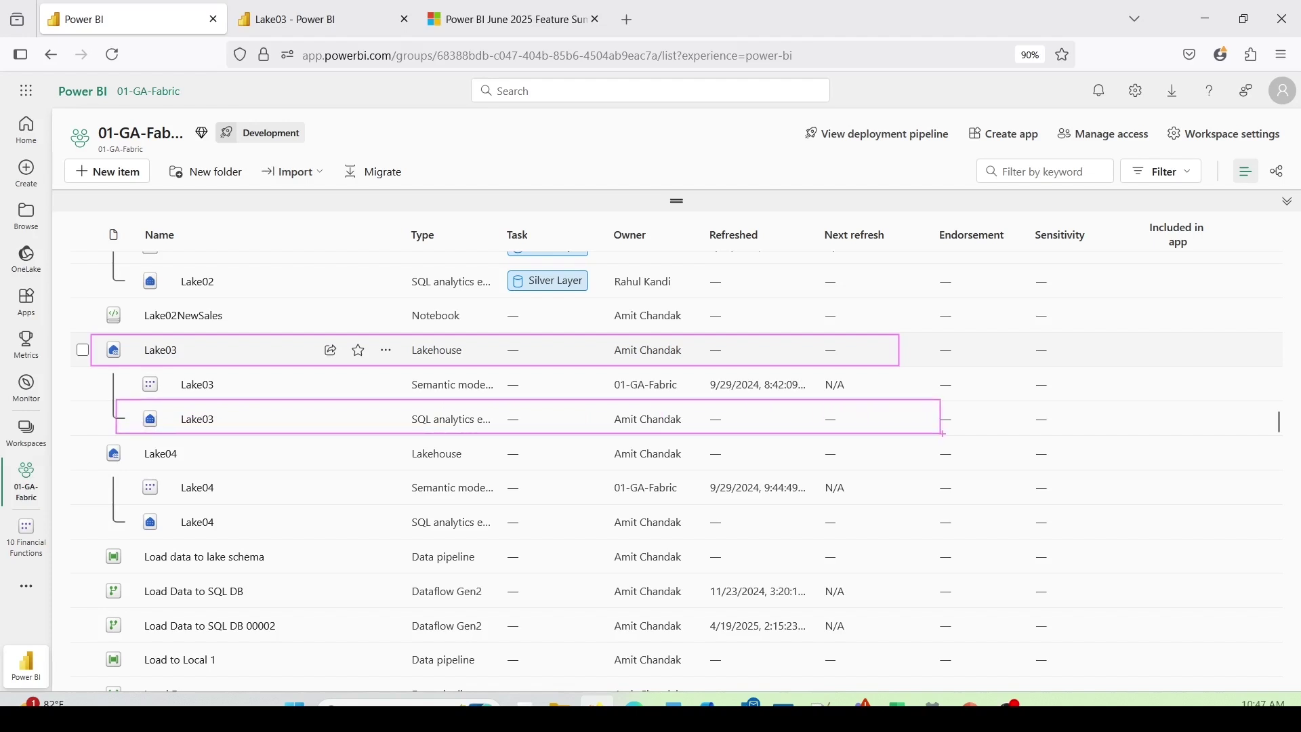
pyautogui.click(165, 351)
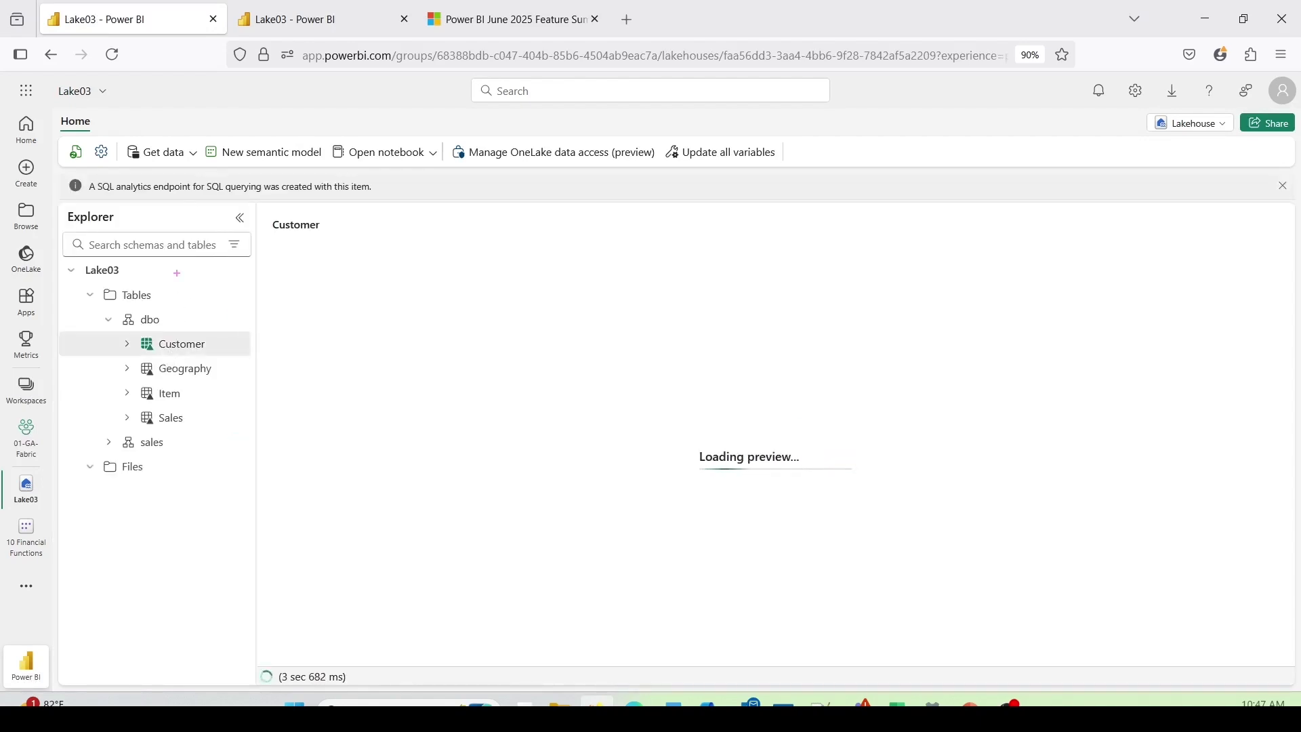
pyautogui.moveTo(65, 252); pyautogui.dragTo(291, 496)
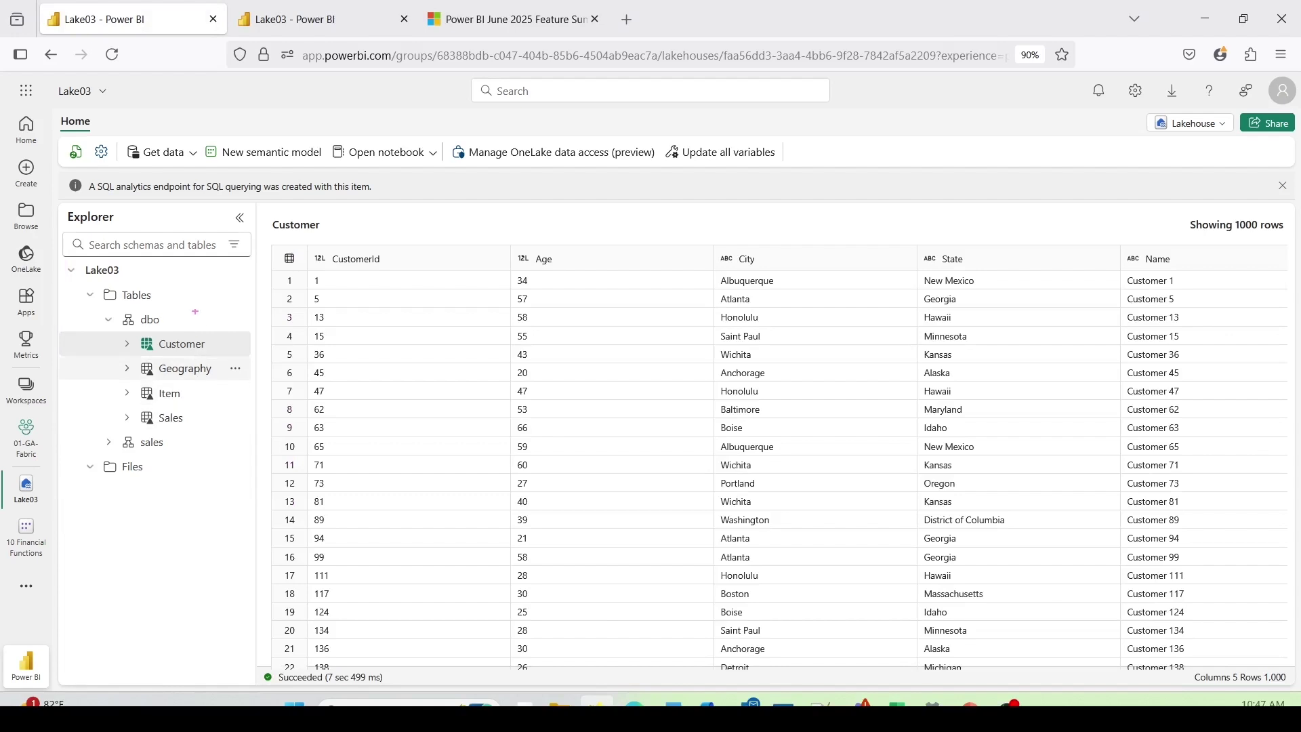
pyautogui.moveTo(192, 132); pyautogui.dragTo(334, 177)
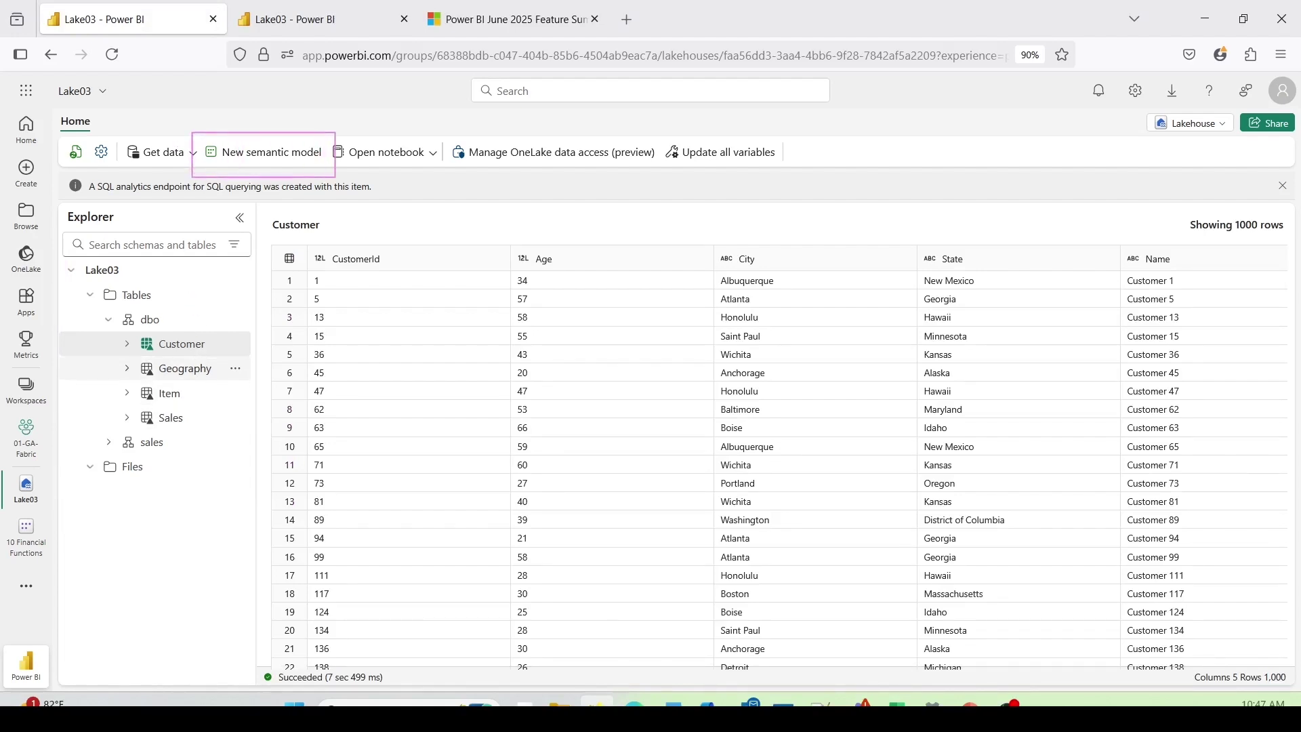
# Start a new semantic model named 'Check Field Param'
pyautogui.press('Escape')
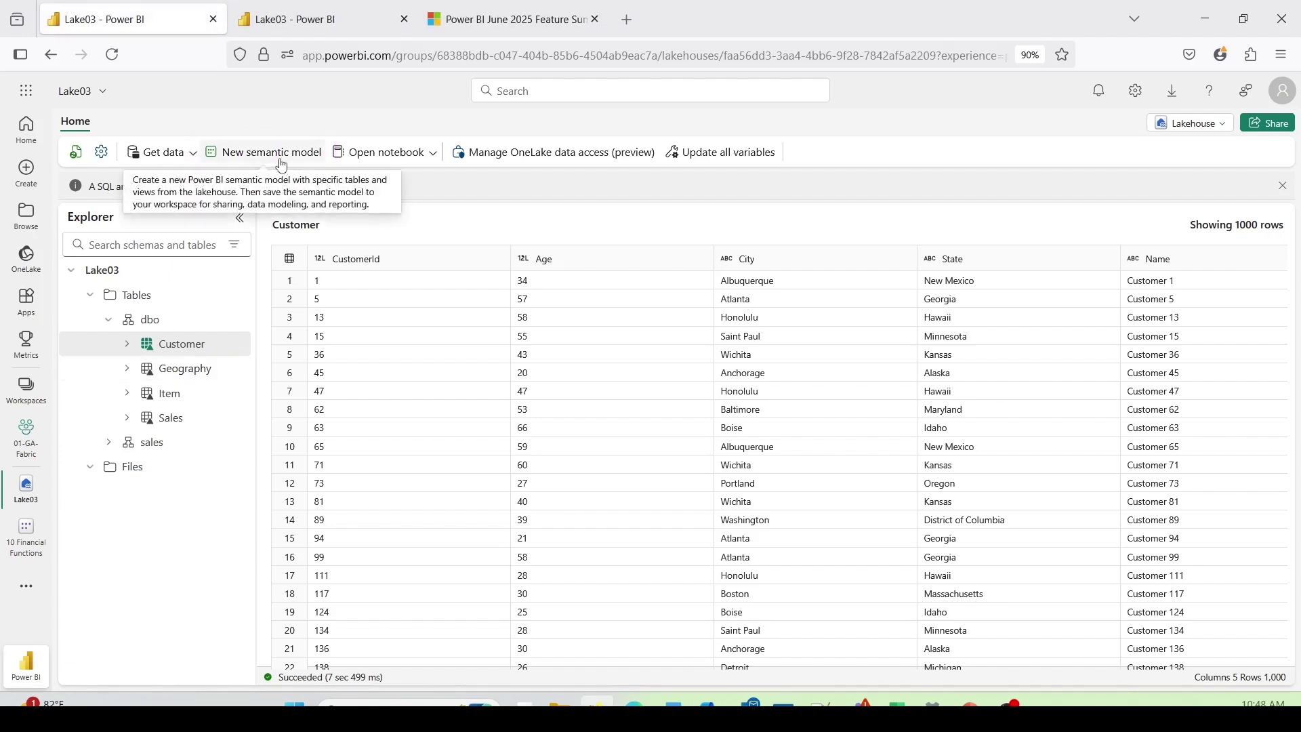
pyautogui.click(282, 166)
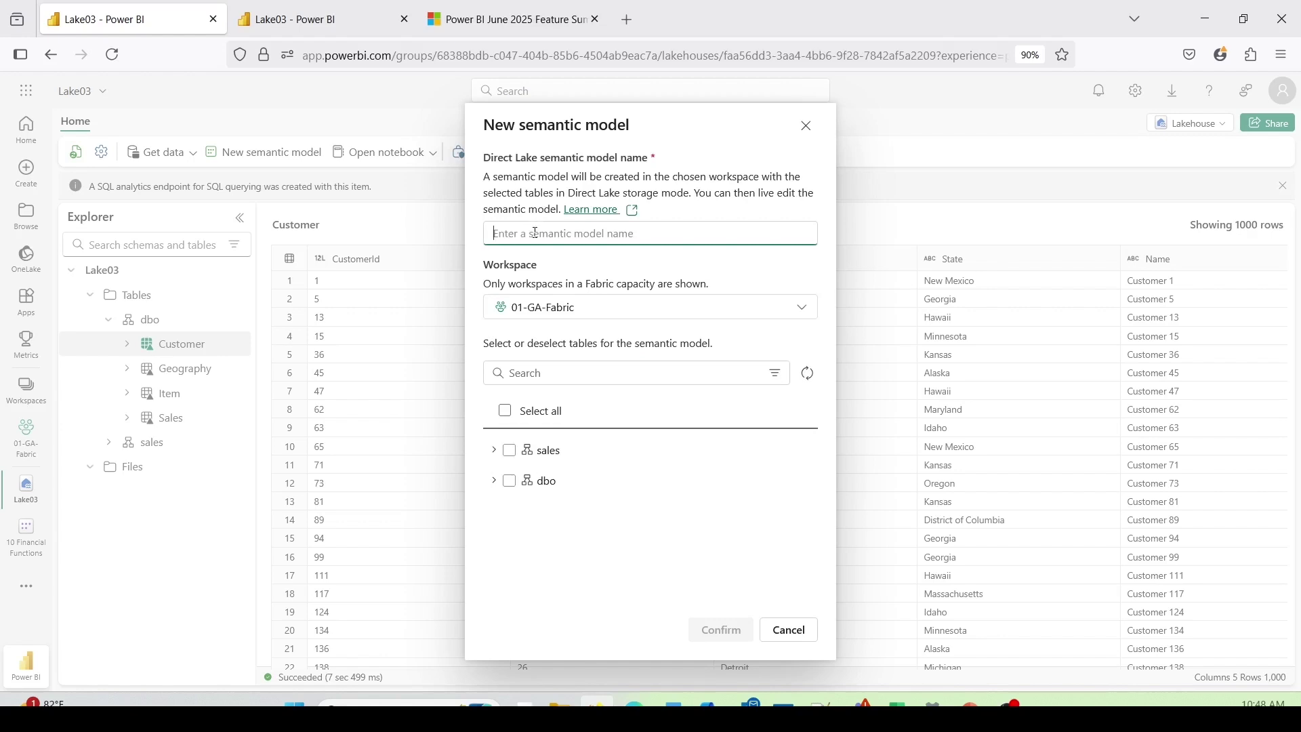
pyautogui.write('Check Field Param')
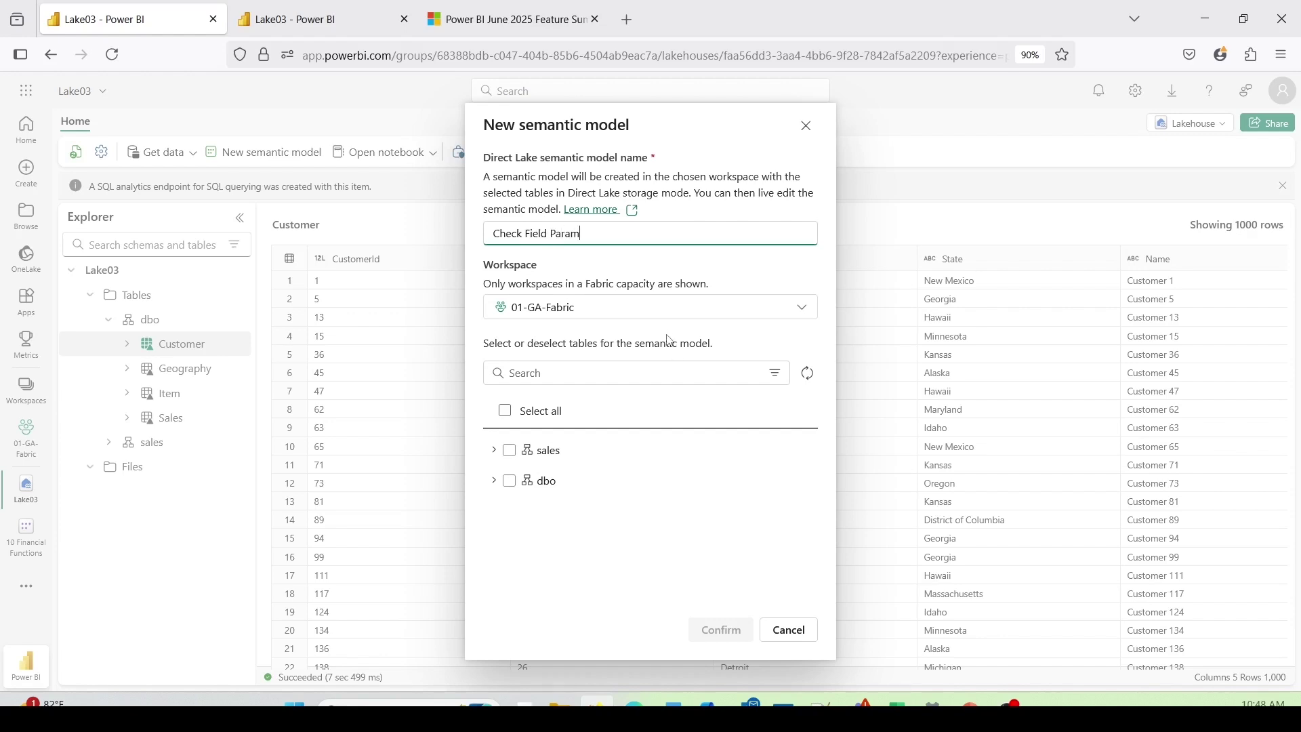
# Include the four dbo tables (Customer, Geography, Item, Sales) and confirm the model
pyautogui.click(496, 452)
pyautogui.click(507, 482)
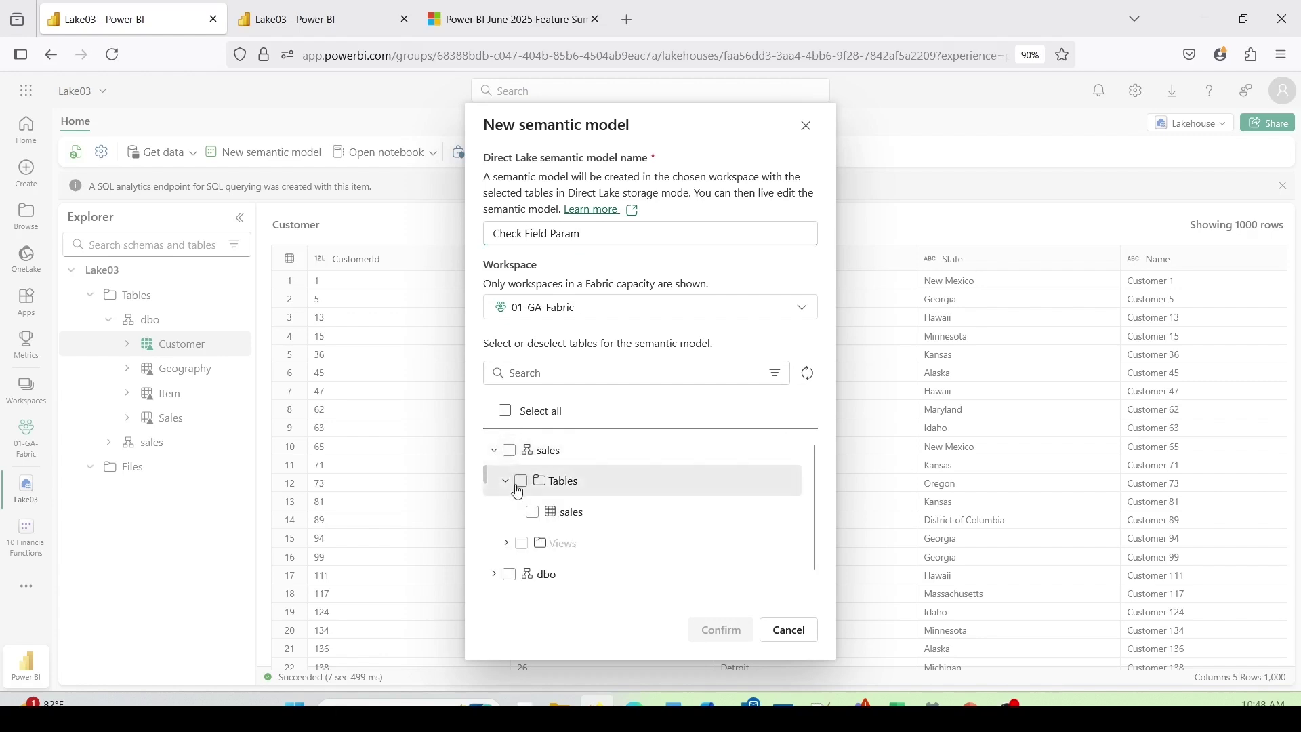
pyautogui.scroll(-1, 508, 514)
pyautogui.click(495, 542)
pyautogui.click(506, 572)
pyautogui.scroll(-3, 511, 576)
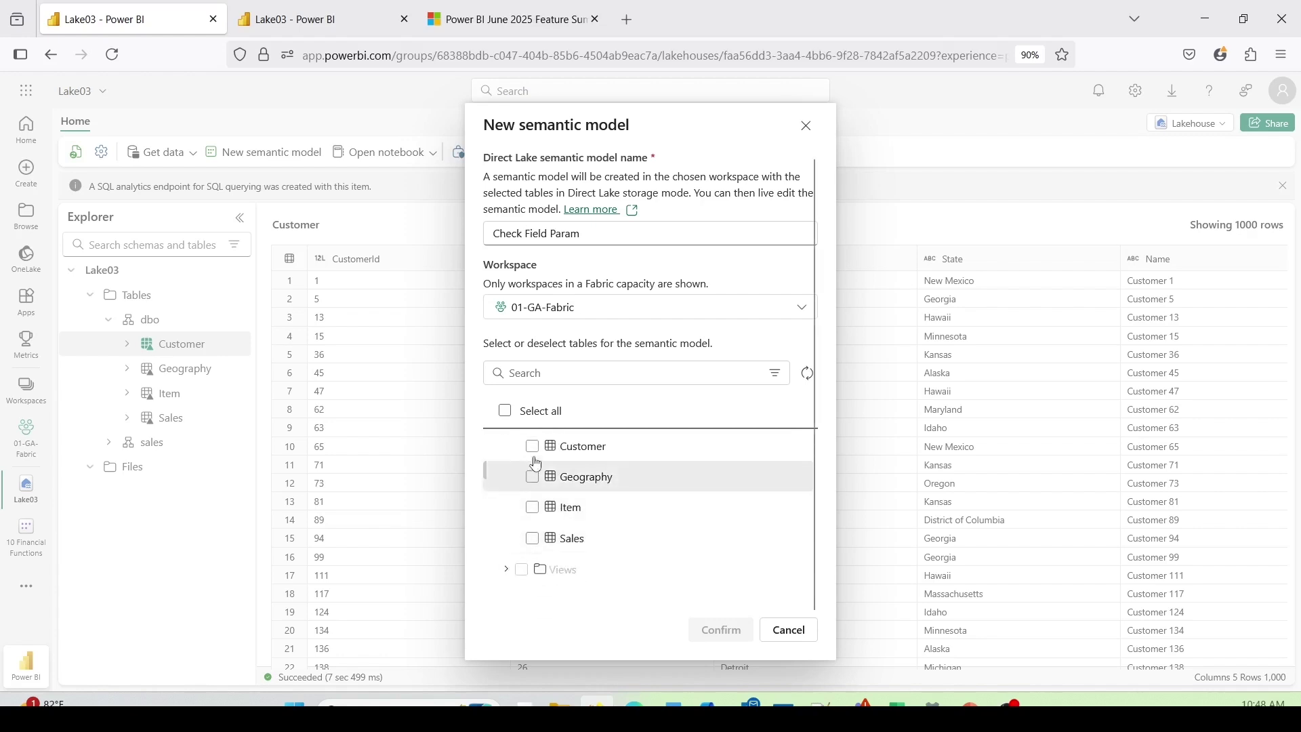
pyautogui.scroll(2, 537, 467)
pyautogui.click(520, 499)
pyautogui.scroll(-1, 550, 533)
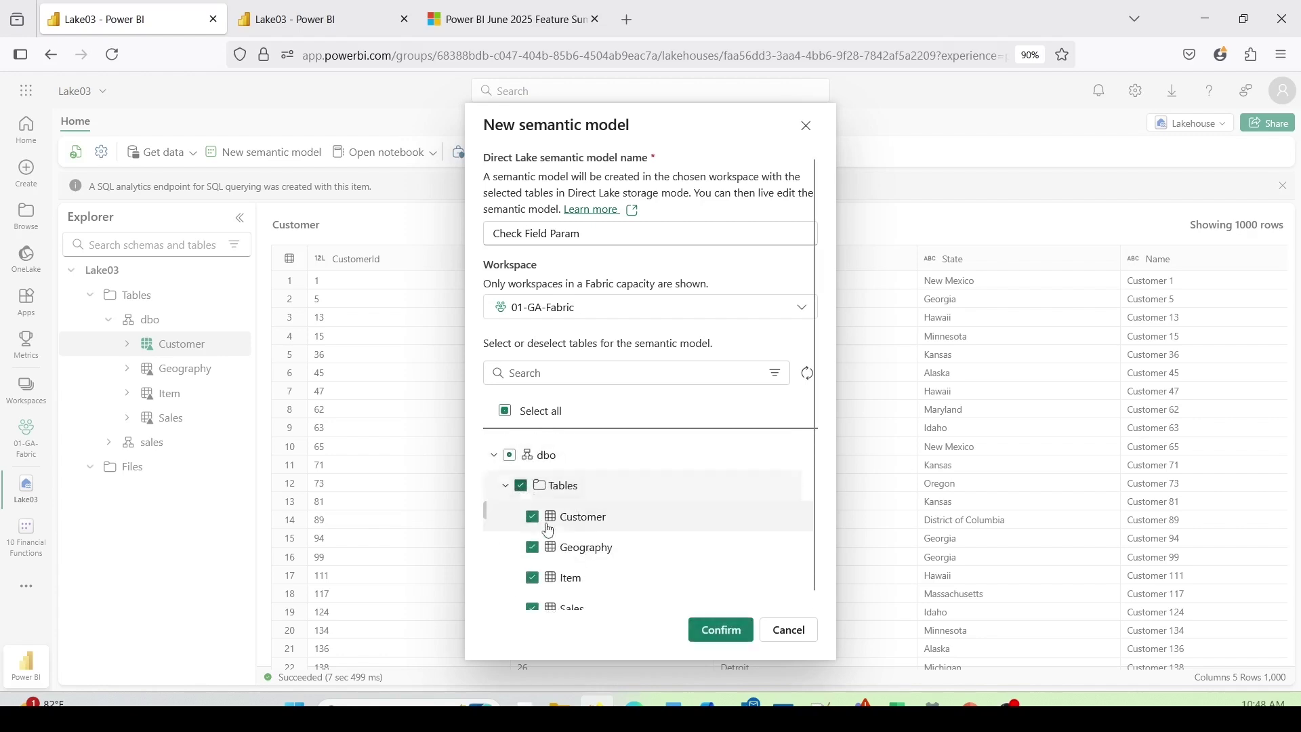
pyautogui.scroll(-1, 550, 533)
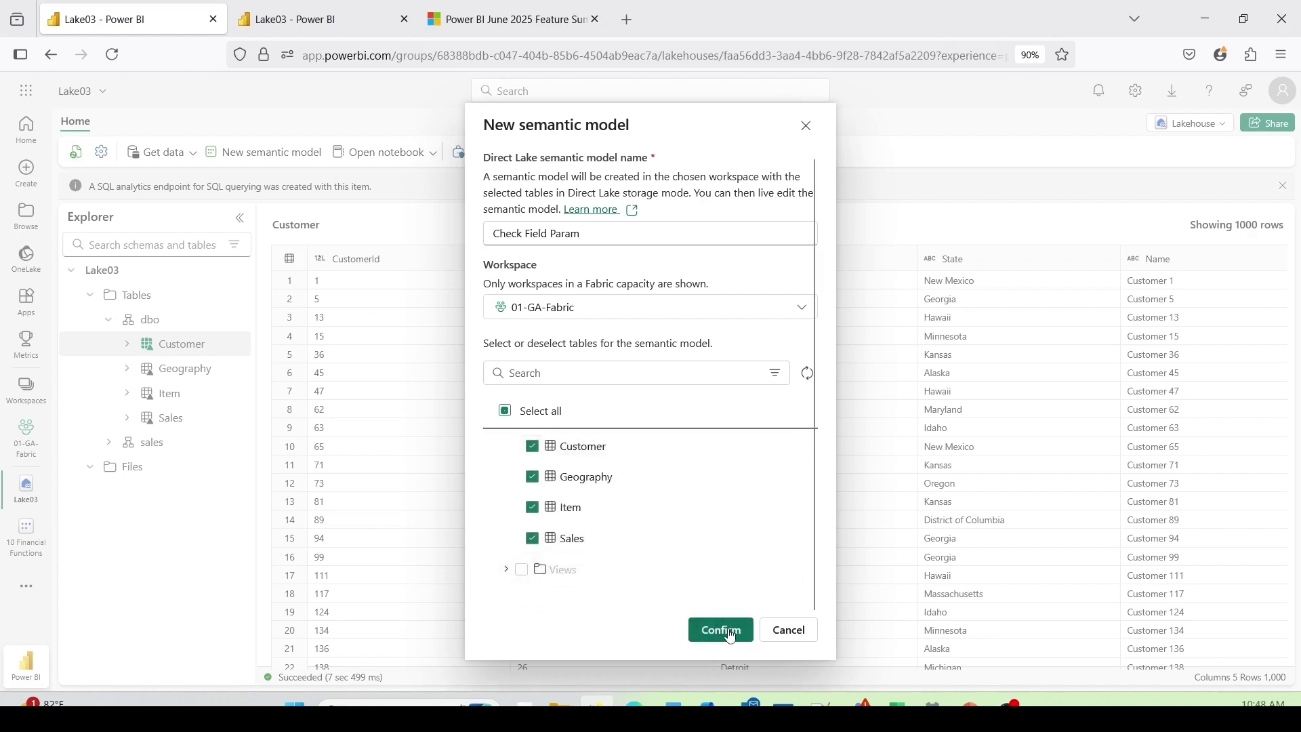
pyautogui.click(722, 630)
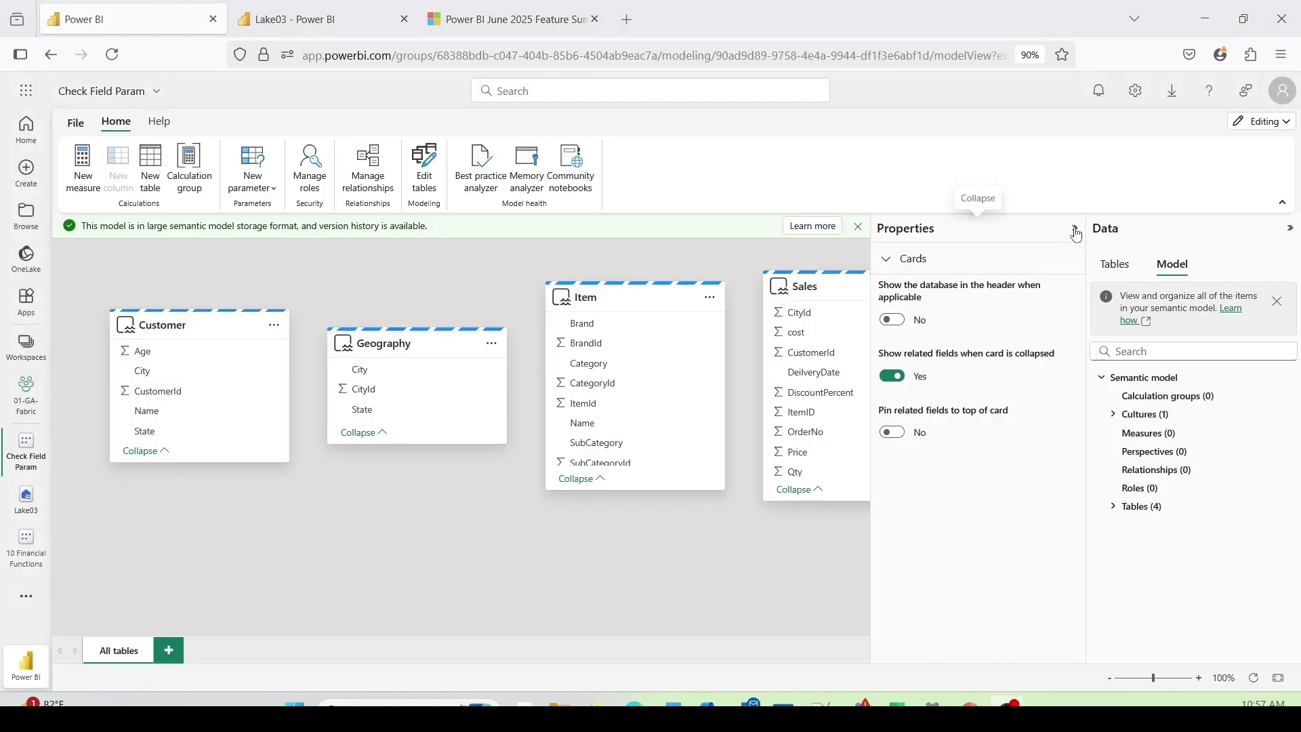
# Hide Properties and lay out the diagram: Sales centre, Item right, Customer and Geography left
pyautogui.click(1074, 229)
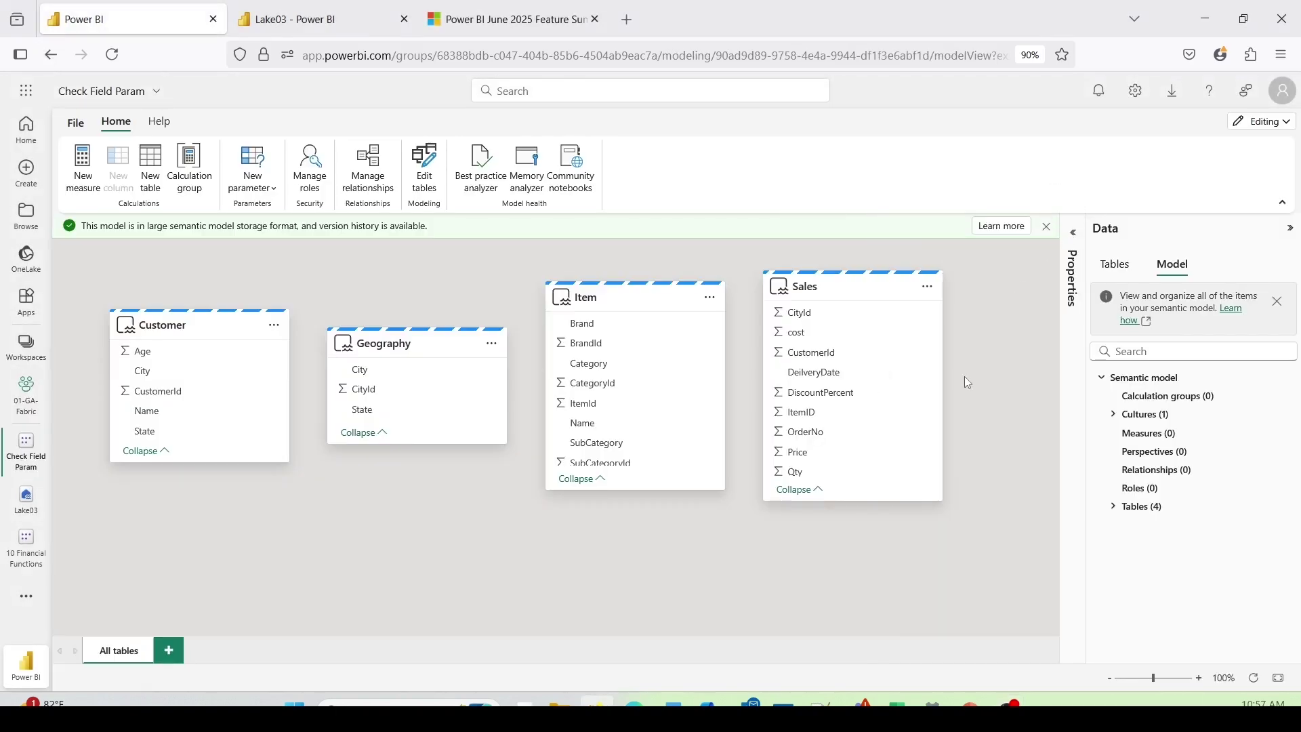
pyautogui.moveTo(834, 297)
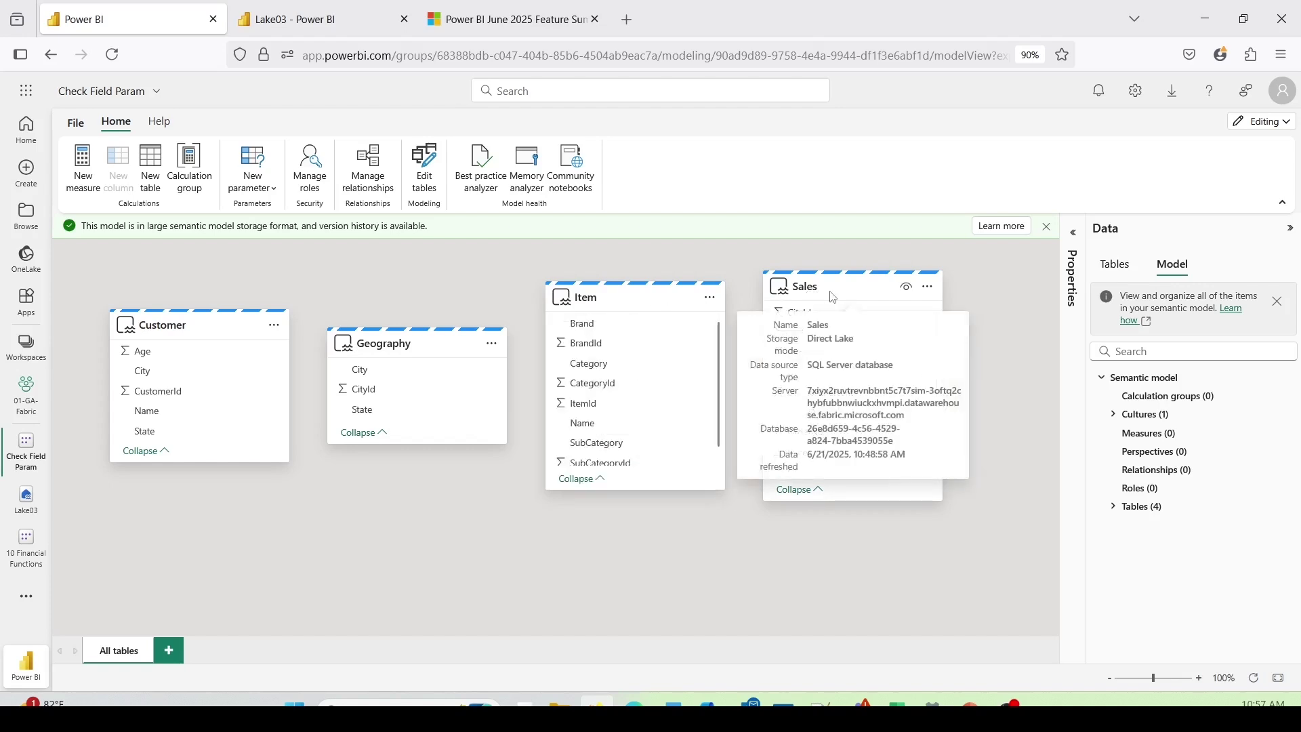
pyautogui.moveTo(834, 297); pyautogui.dragTo(378, 406)
pyautogui.moveTo(690, 317)
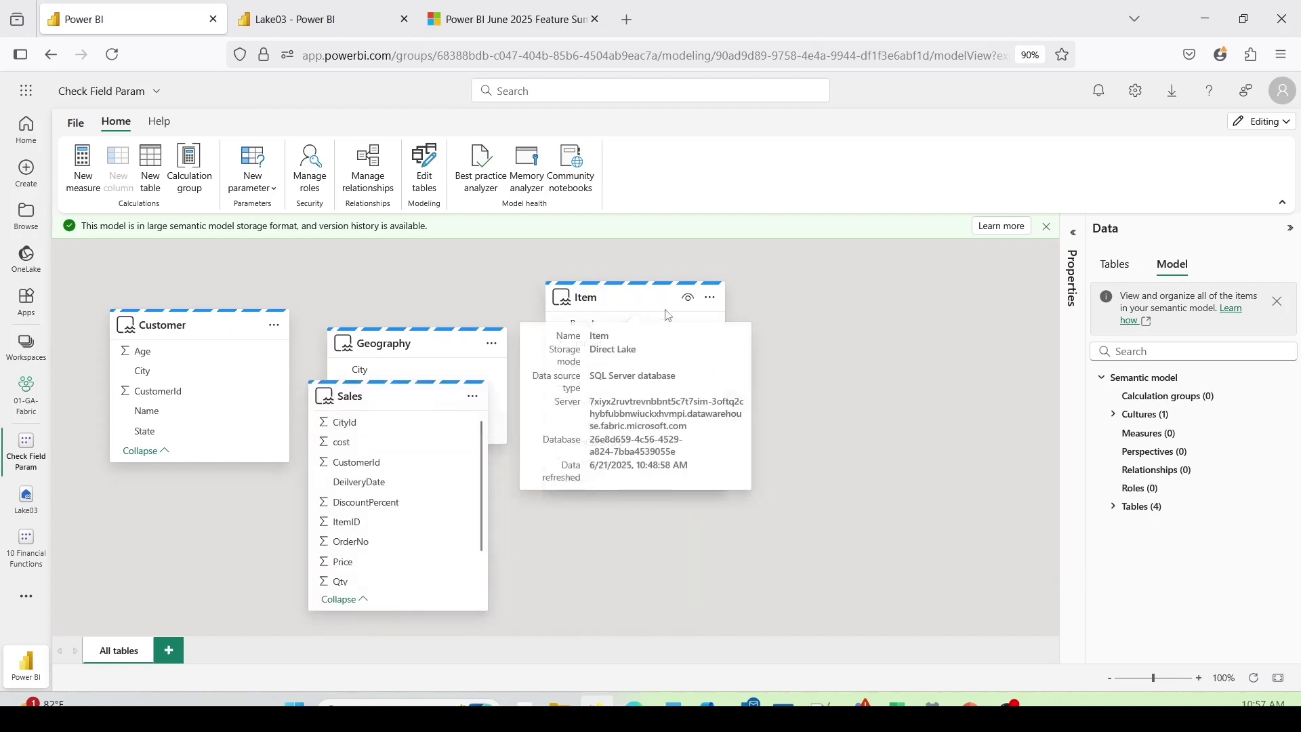
pyautogui.moveTo(690, 318); pyautogui.dragTo(928, 355)
pyautogui.moveTo(384, 343); pyautogui.dragTo(85, 486)
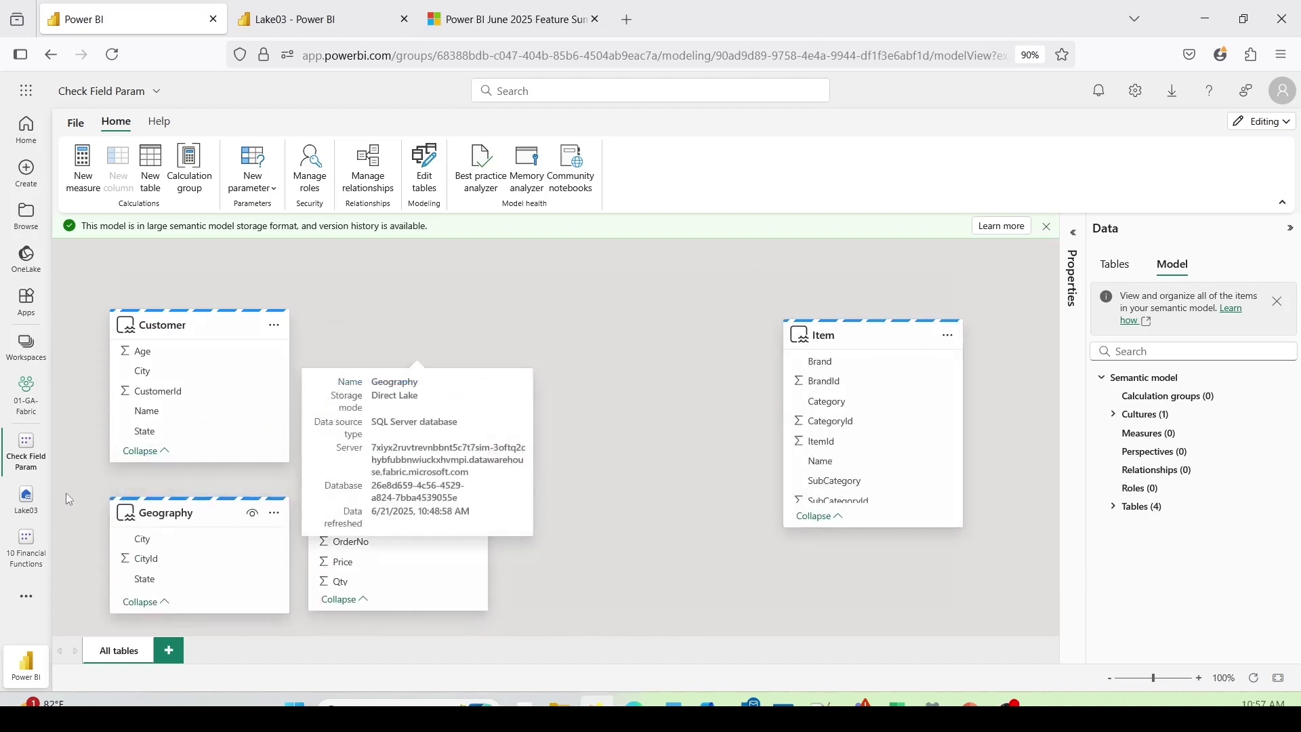
pyautogui.moveTo(415, 400)
pyautogui.moveTo(415, 400); pyautogui.dragTo(566, 313)
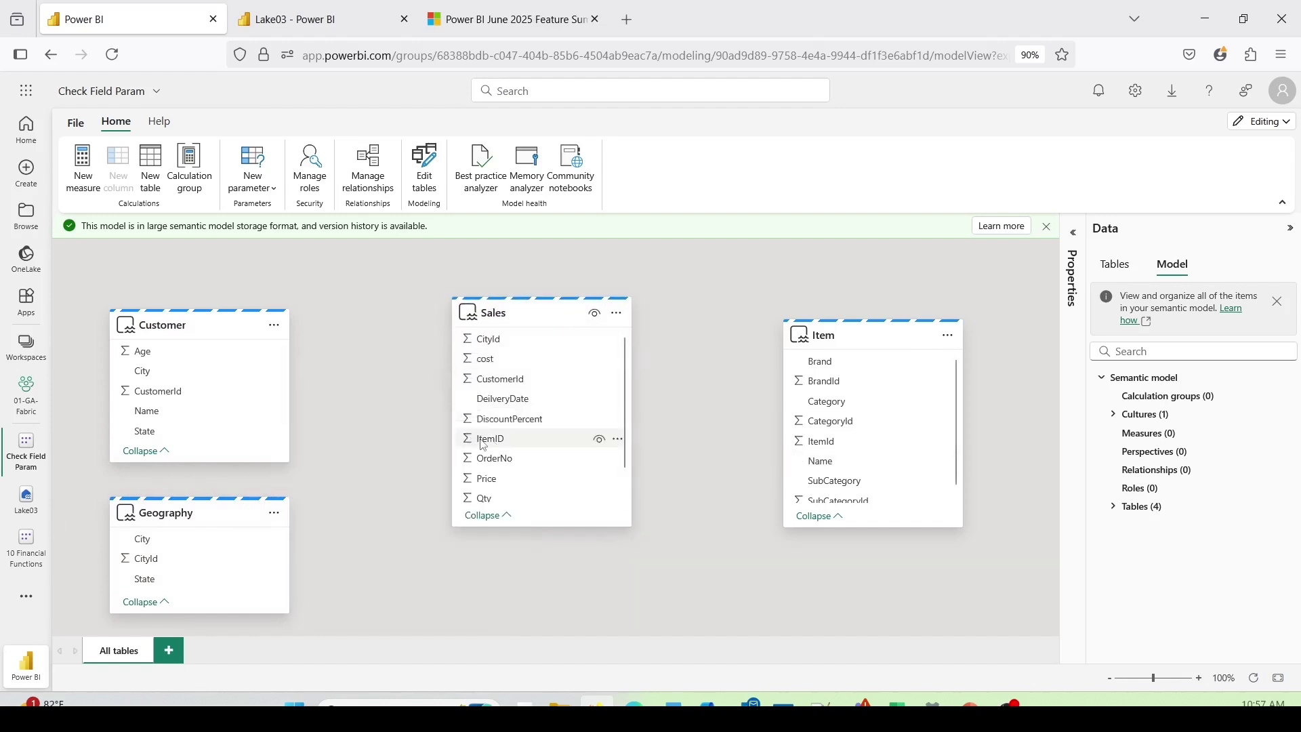
# Relate Sales to Item on ItemId, Customer on CustomerId and Geography on CityId
pyautogui.moveTo(483, 445); pyautogui.dragTo(821, 452)
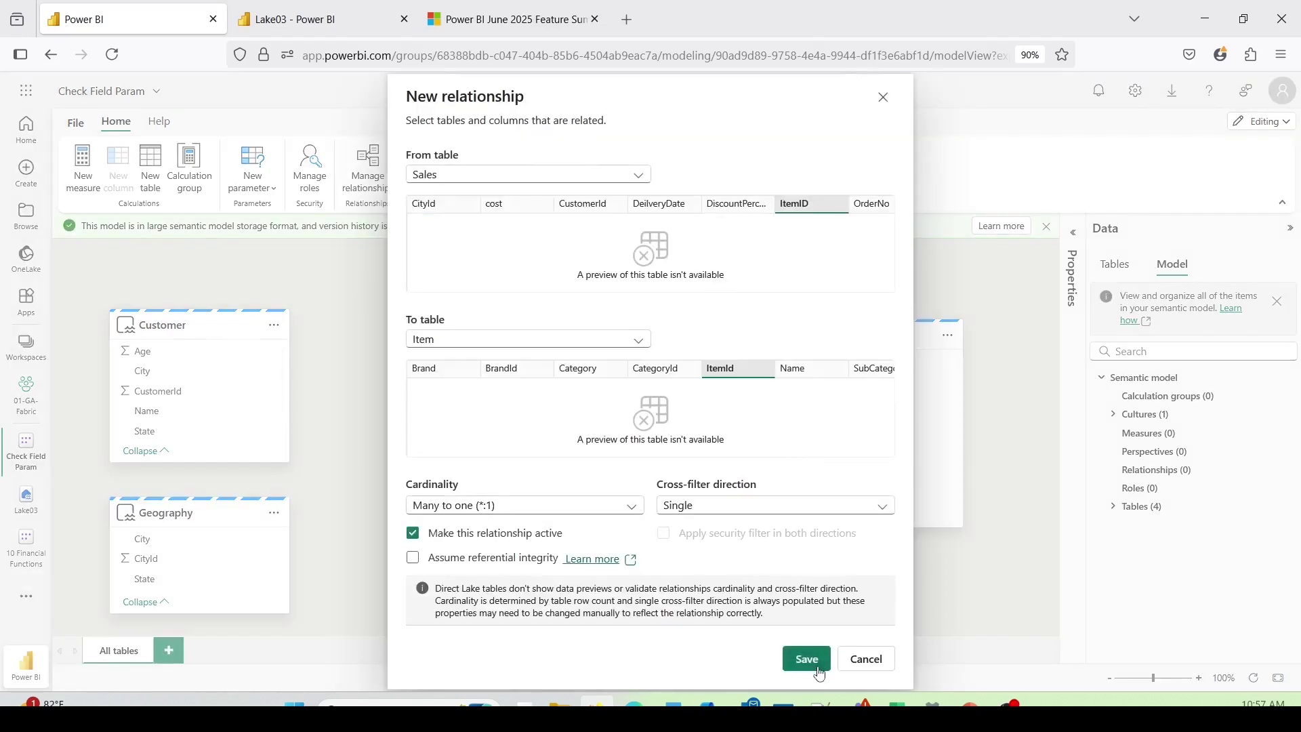
pyautogui.click(812, 661)
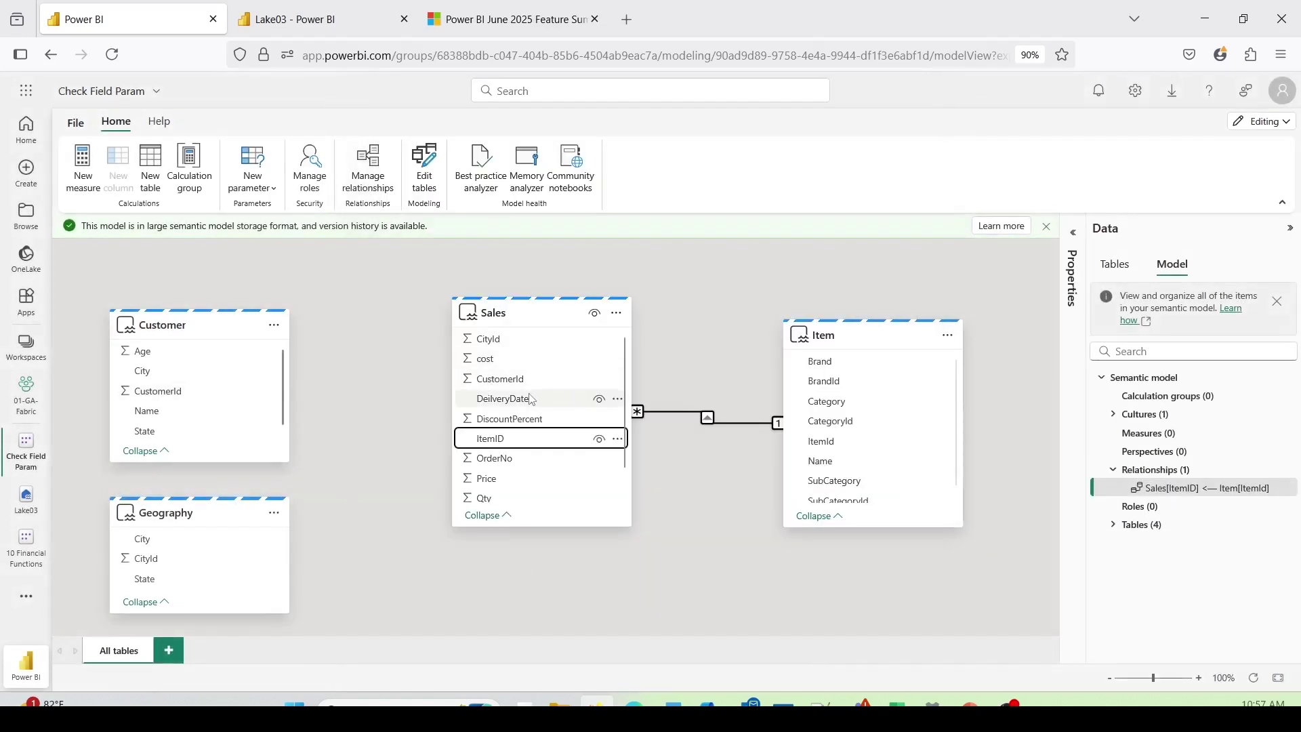
pyautogui.moveTo(518, 380); pyautogui.dragTo(200, 392)
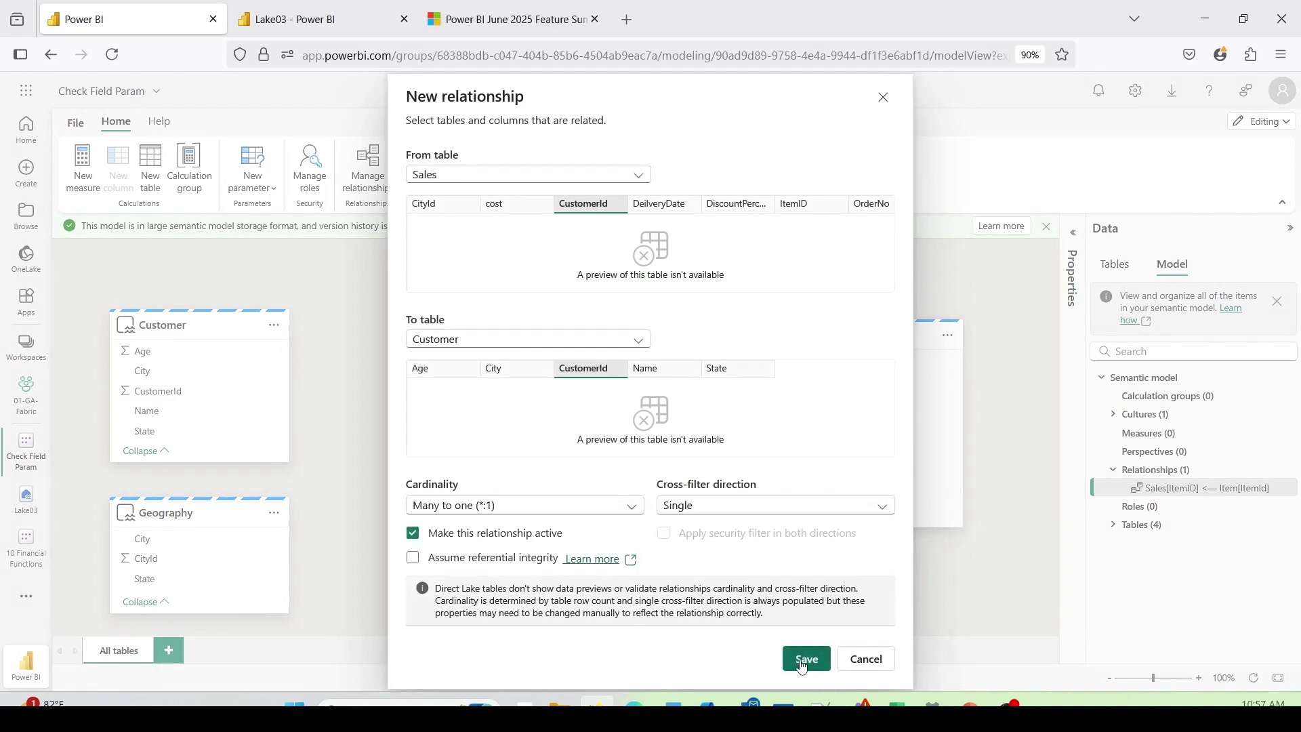
pyautogui.click(806, 660)
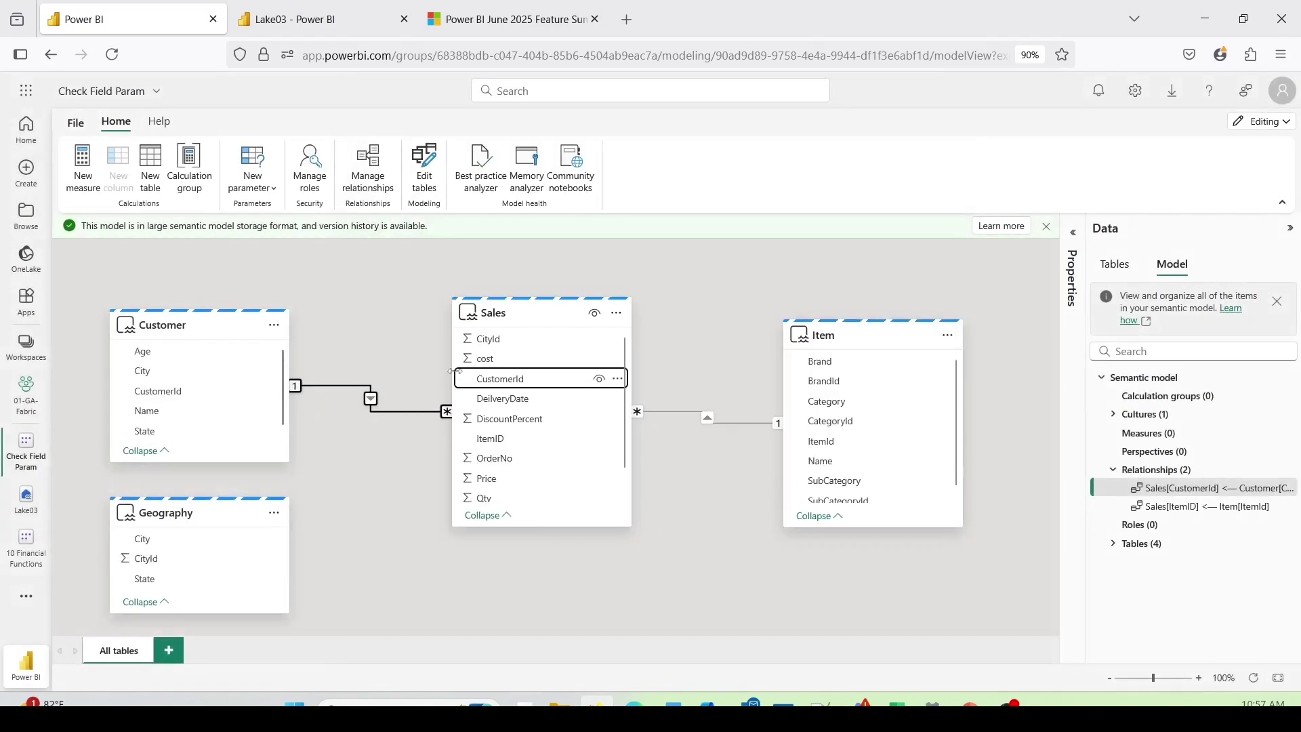
pyautogui.moveTo(477, 339); pyautogui.dragTo(143, 572)
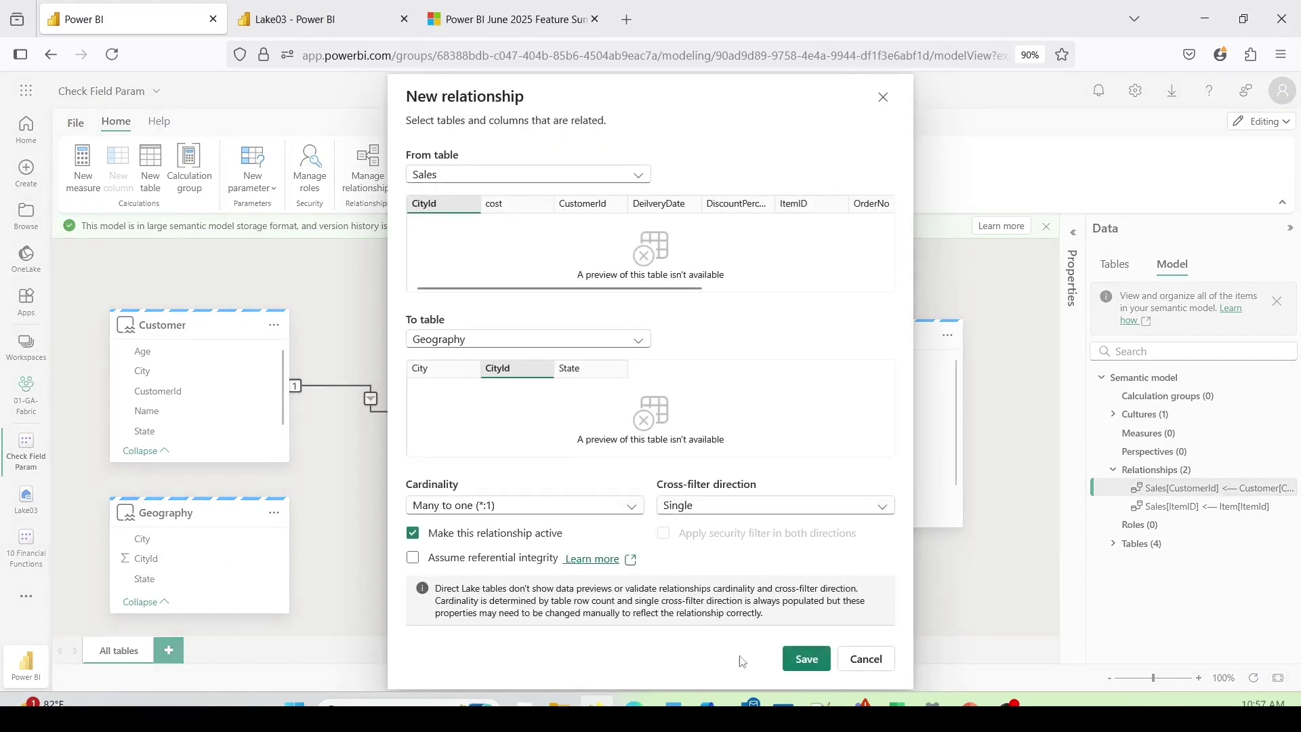
pyautogui.click(806, 660)
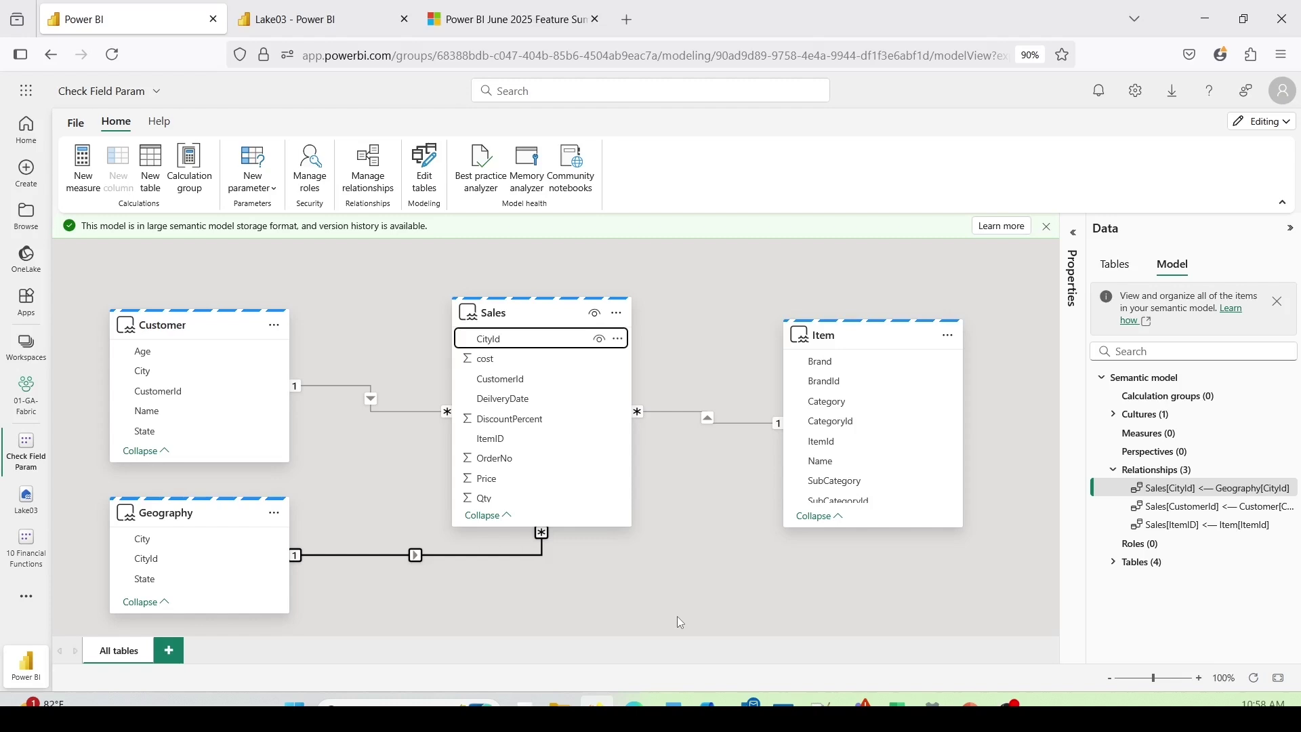
# Show the New parameter choices, Numeric range and Fields, on the Home ribbon
pyautogui.moveTo(204, 129); pyautogui.dragTo(299, 249)
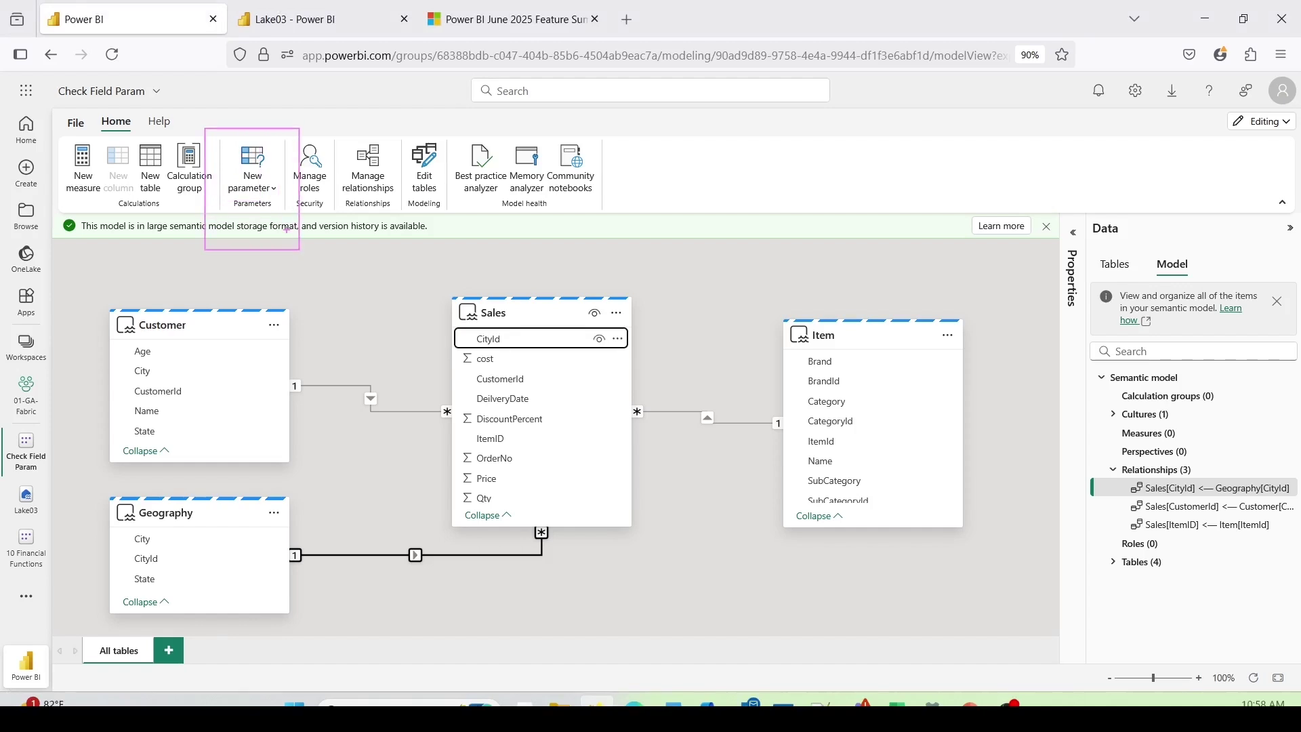
pyautogui.click(255, 185)
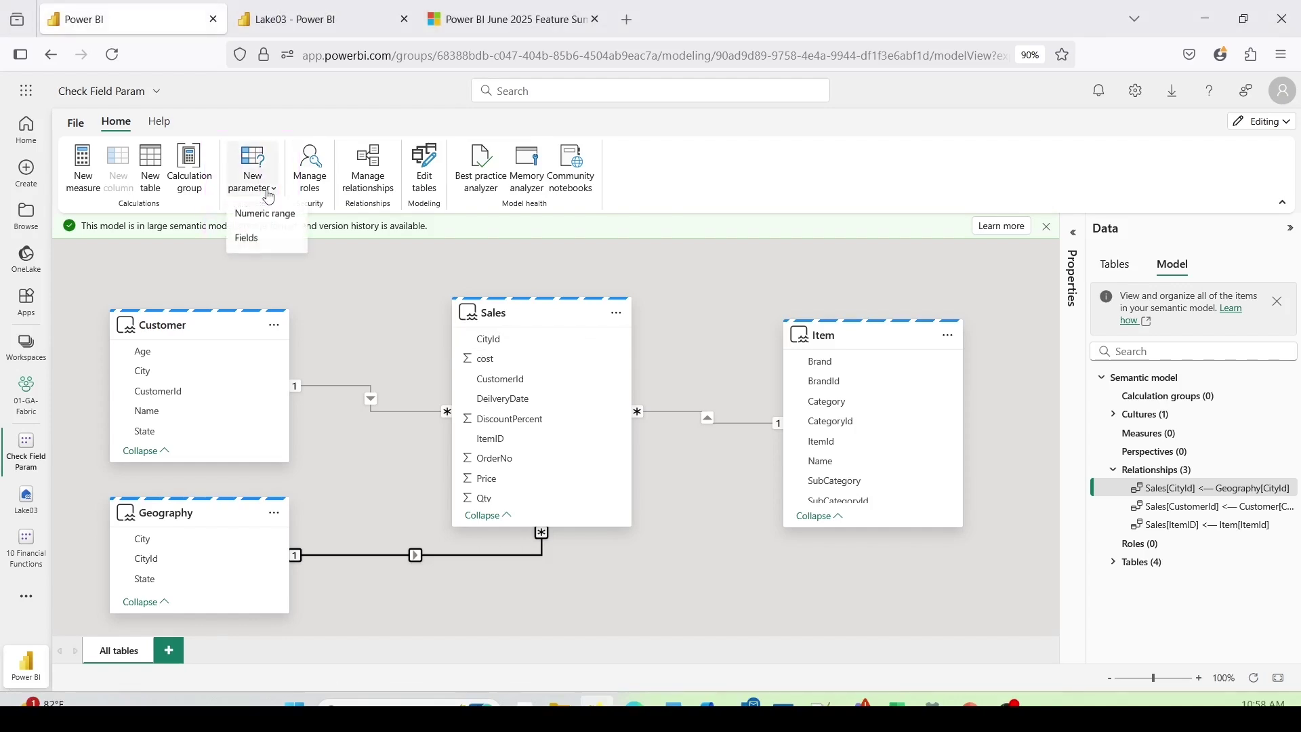
# Create fields parameter 'Axis' containing Brand, Category, SubCategory, City and State
pyautogui.click(252, 240)
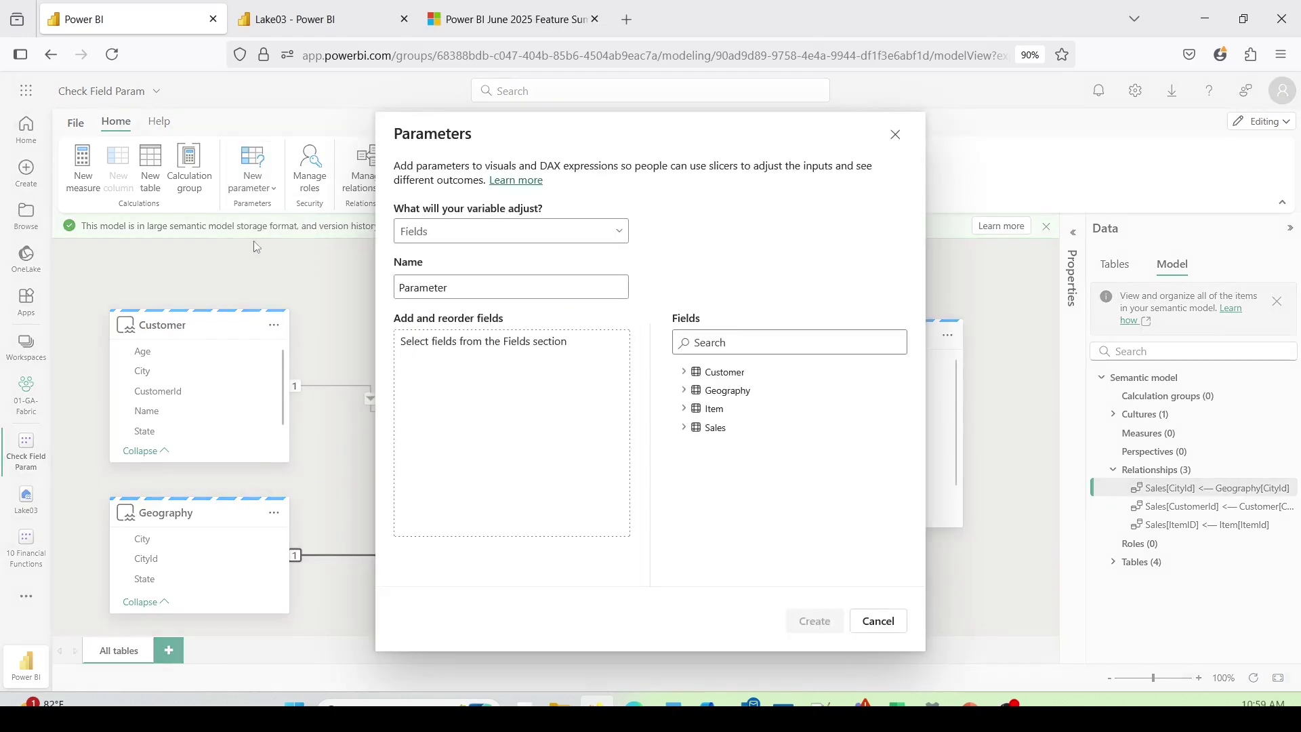
pyautogui.click(455, 280)
pyautogui.doubleClick(455, 280)
pyautogui.write('Axis')
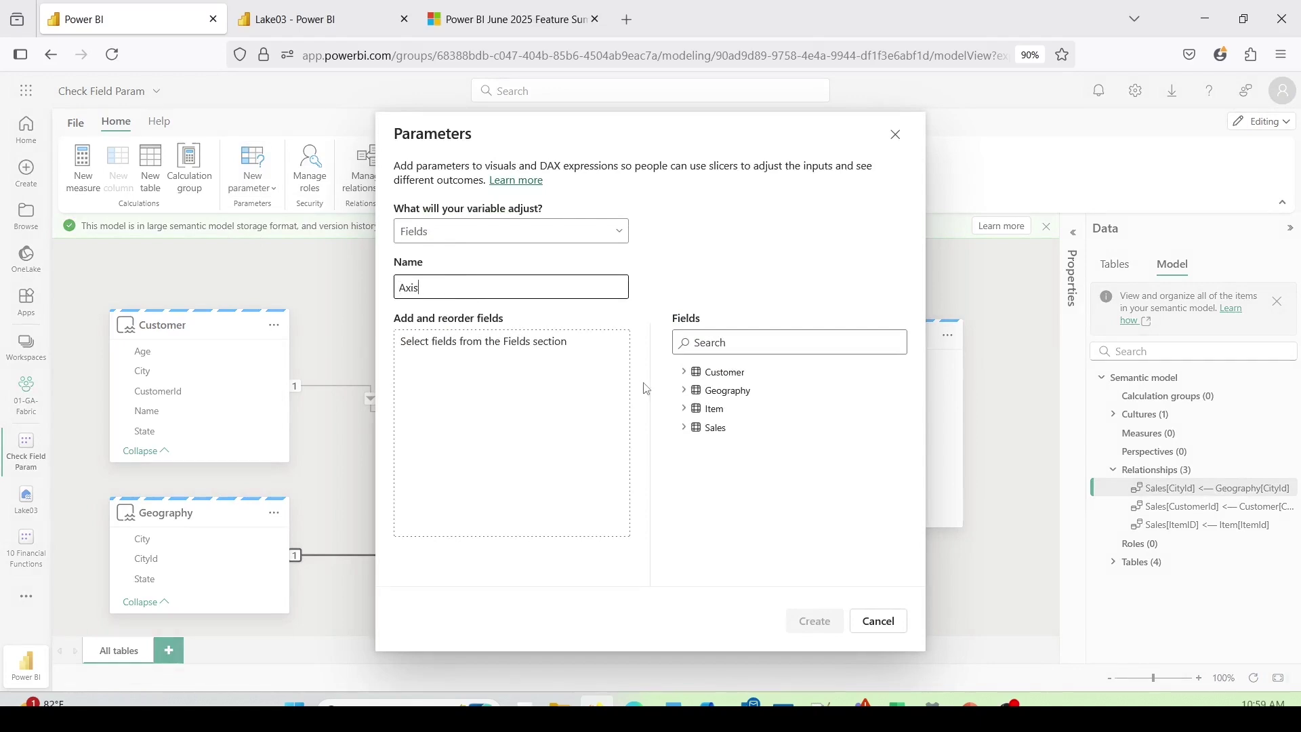
pyautogui.click(685, 410)
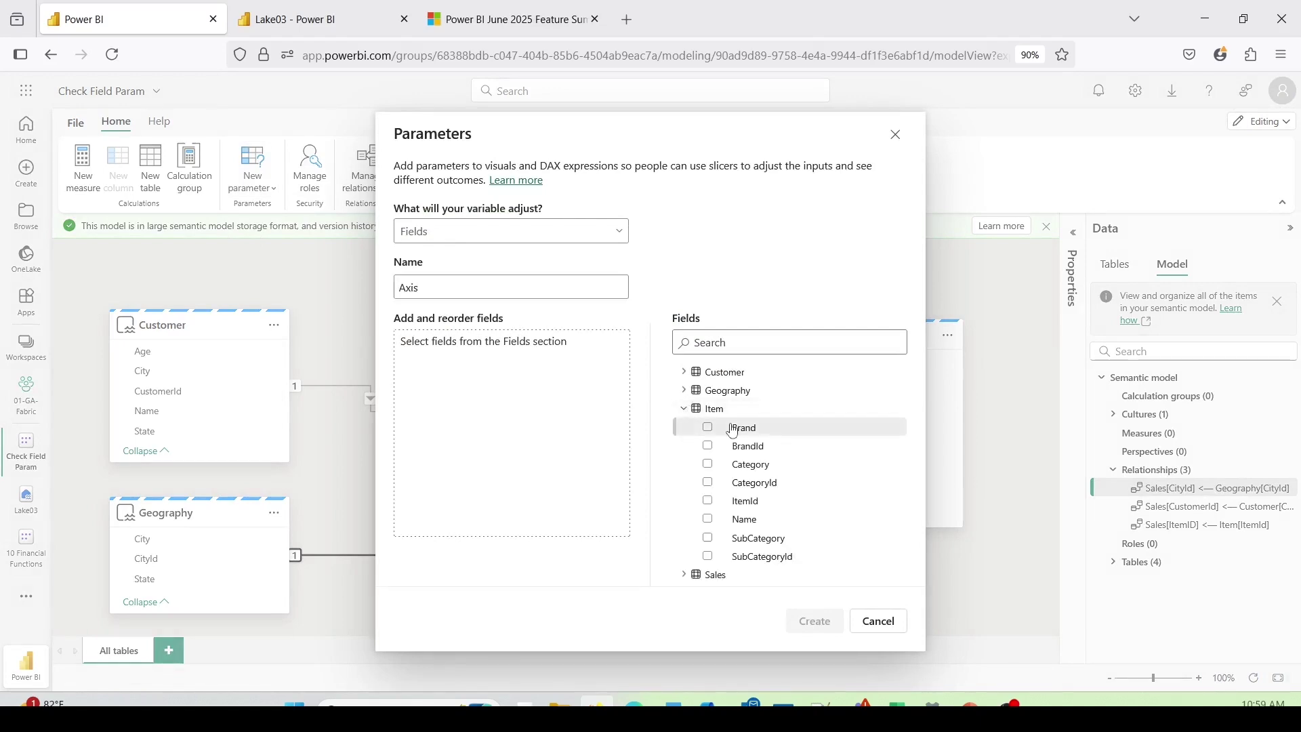
pyautogui.moveTo(740, 439); pyautogui.dragTo(473, 386)
pyautogui.moveTo(751, 464); pyautogui.dragTo(542, 401)
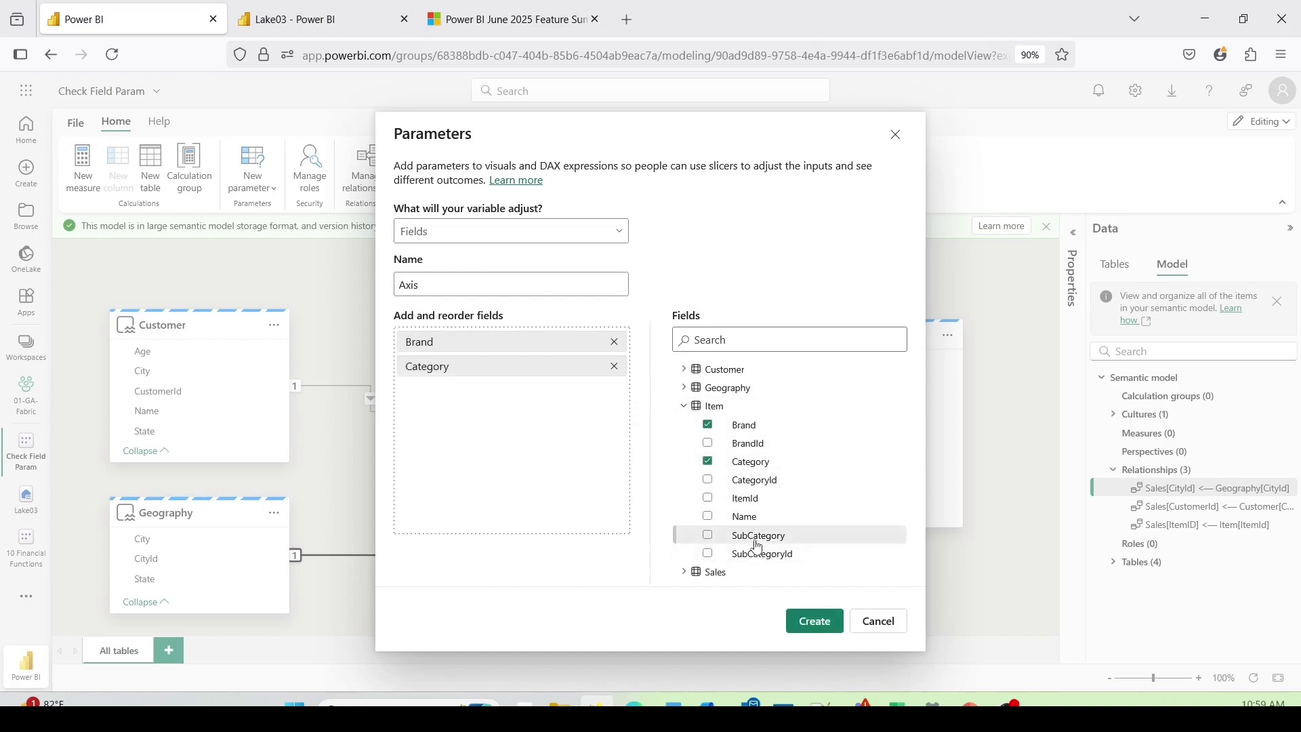
pyautogui.moveTo(752, 536); pyautogui.dragTo(481, 397)
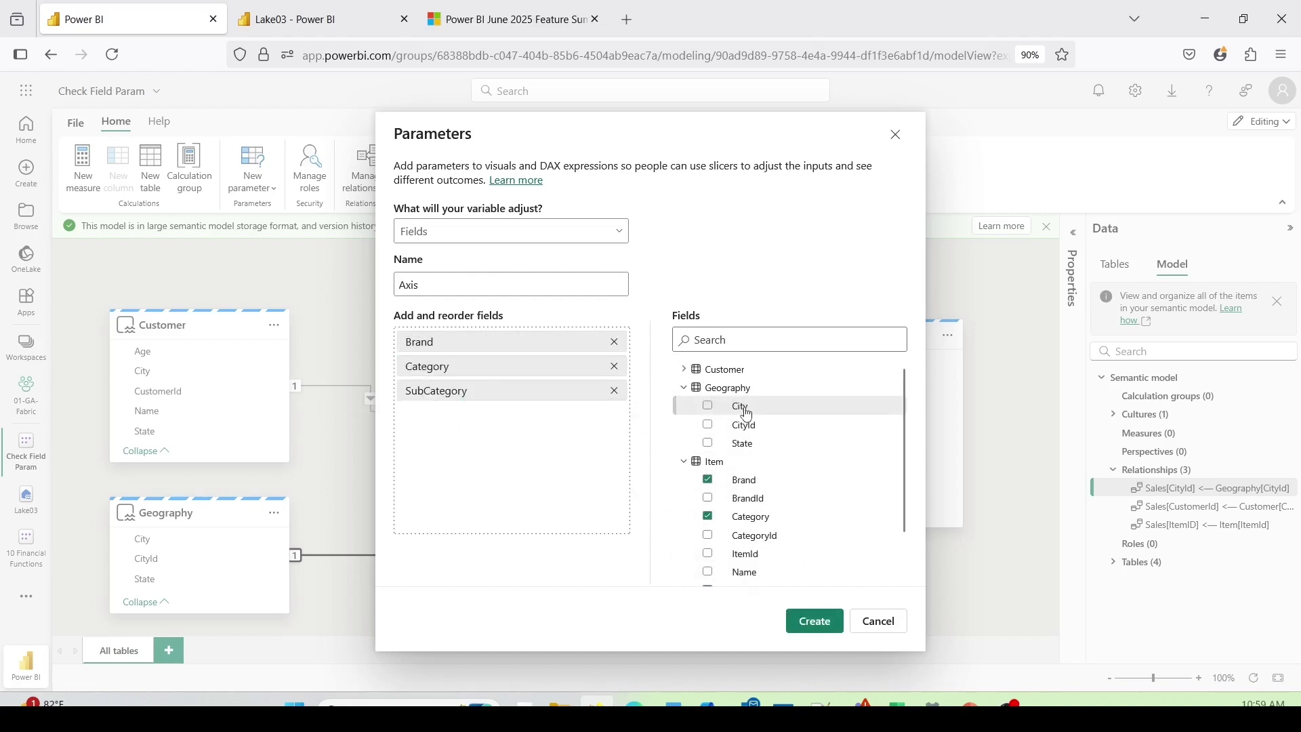
pyautogui.moveTo(747, 415); pyautogui.dragTo(526, 427)
pyautogui.moveTo(740, 441); pyautogui.dragTo(479, 456)
pyautogui.click(811, 624)
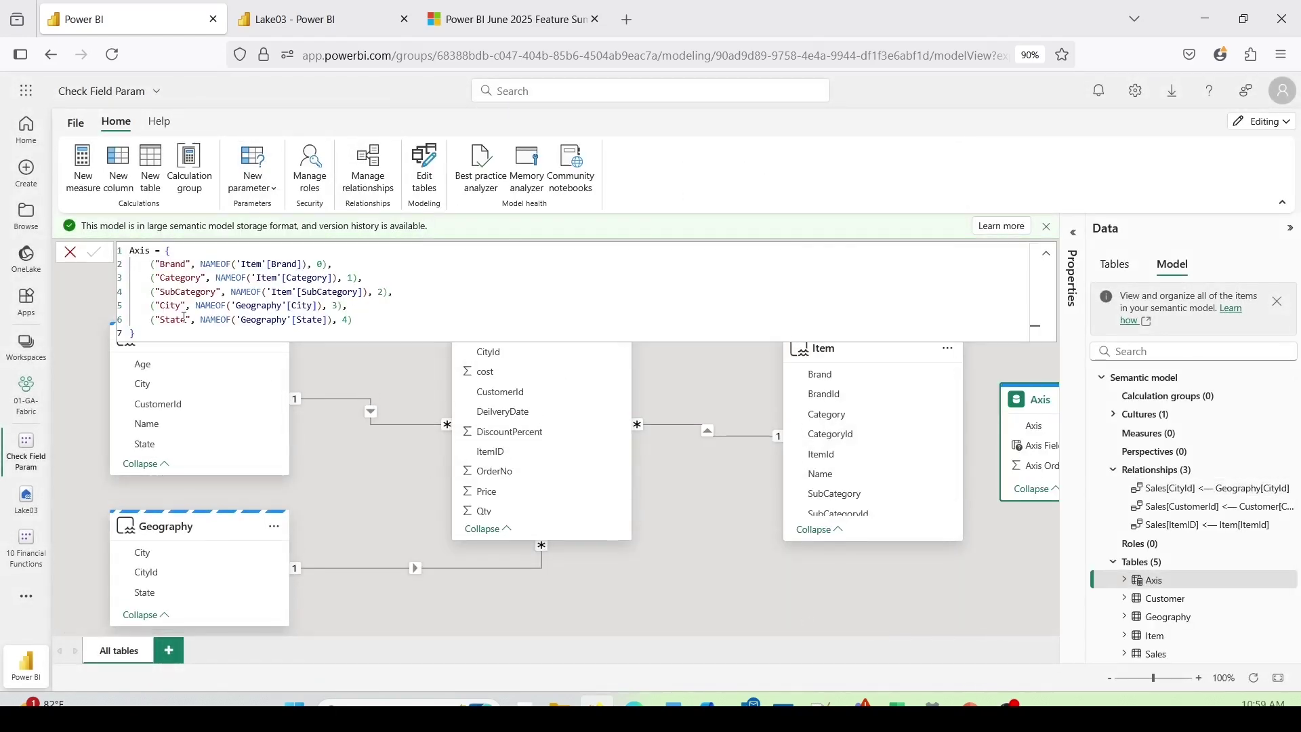
# Review the Axis parameter formula, then select the Axis table in the Data pane
pyautogui.hotkey('ctrl', 'a')
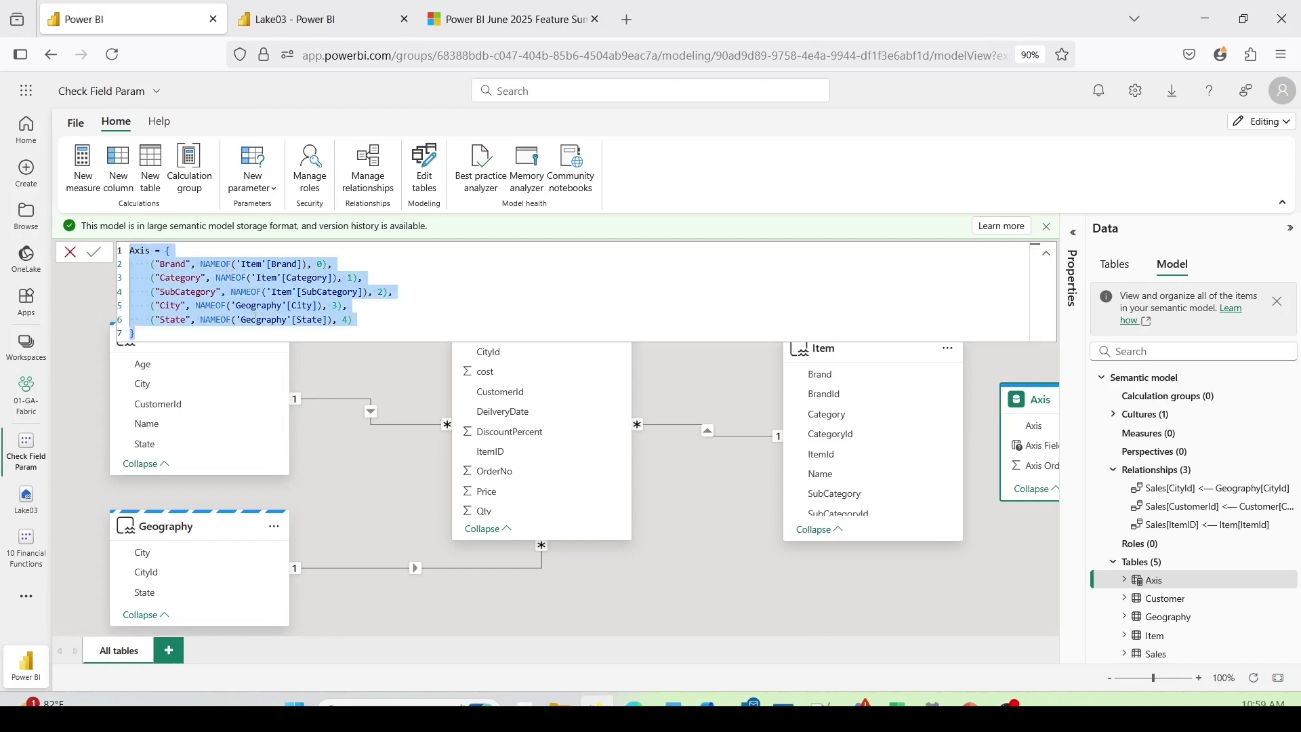
pyautogui.click(737, 511)
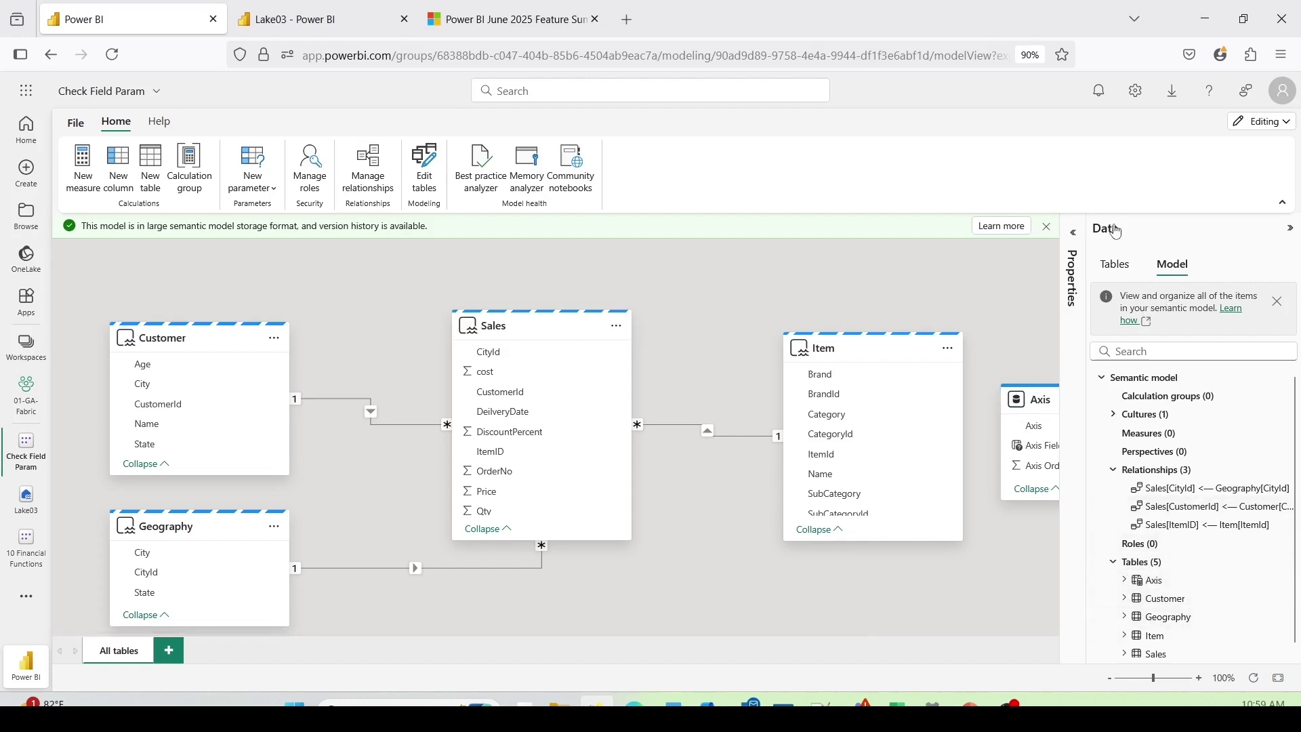
pyautogui.click(1115, 264)
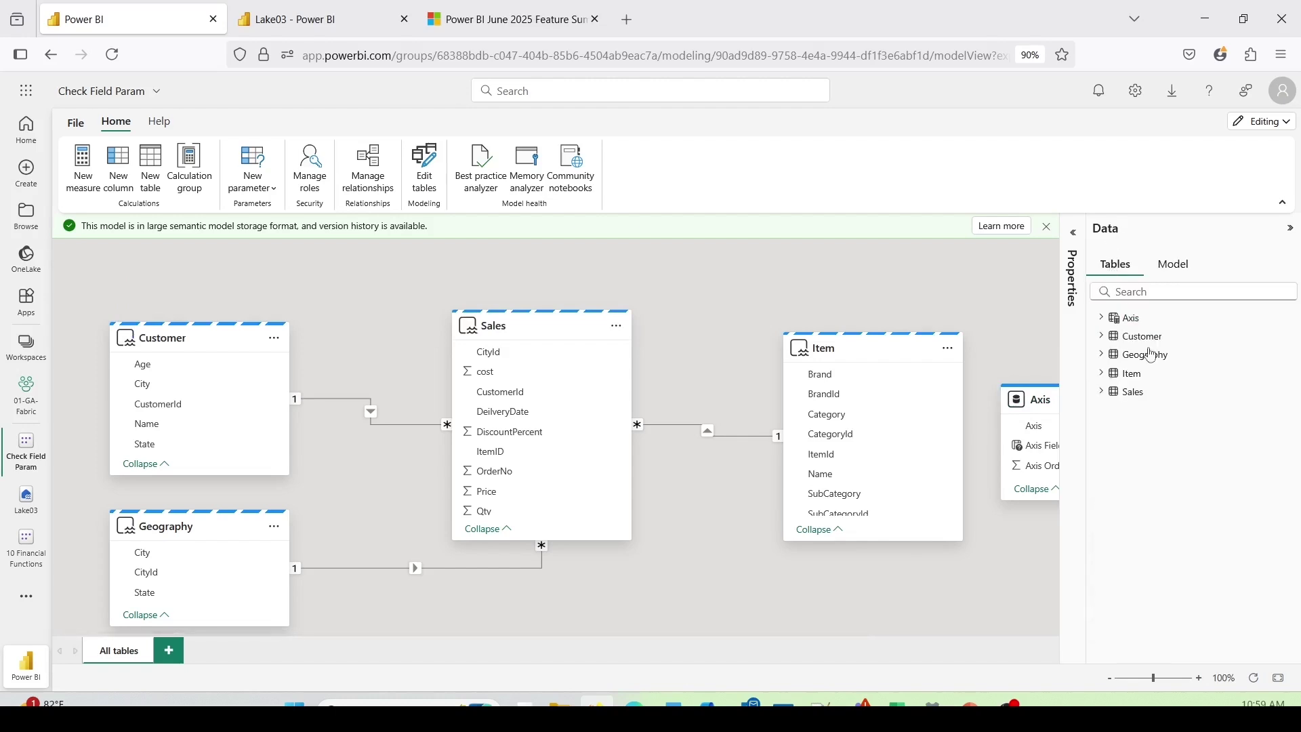
pyautogui.click(1122, 323)
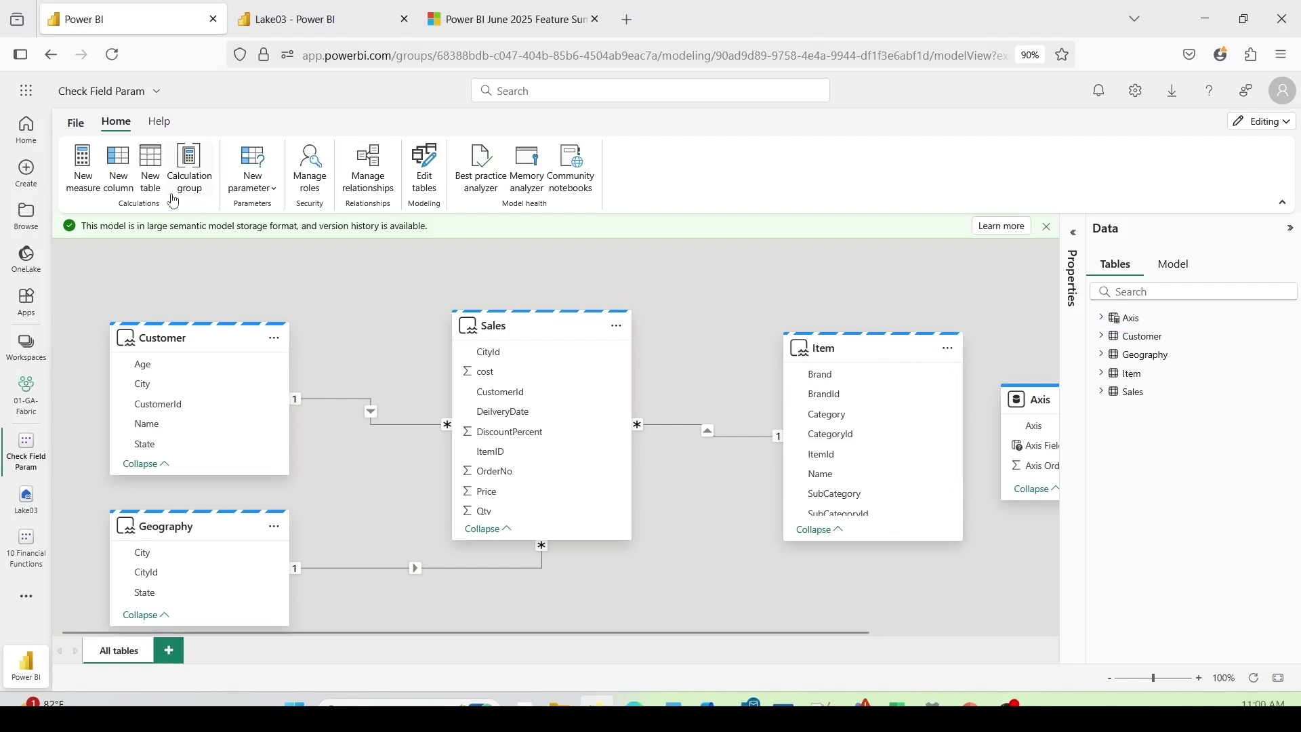
# Create a new report from the model and place a clustered column chart on the page
pyautogui.click(77, 125)
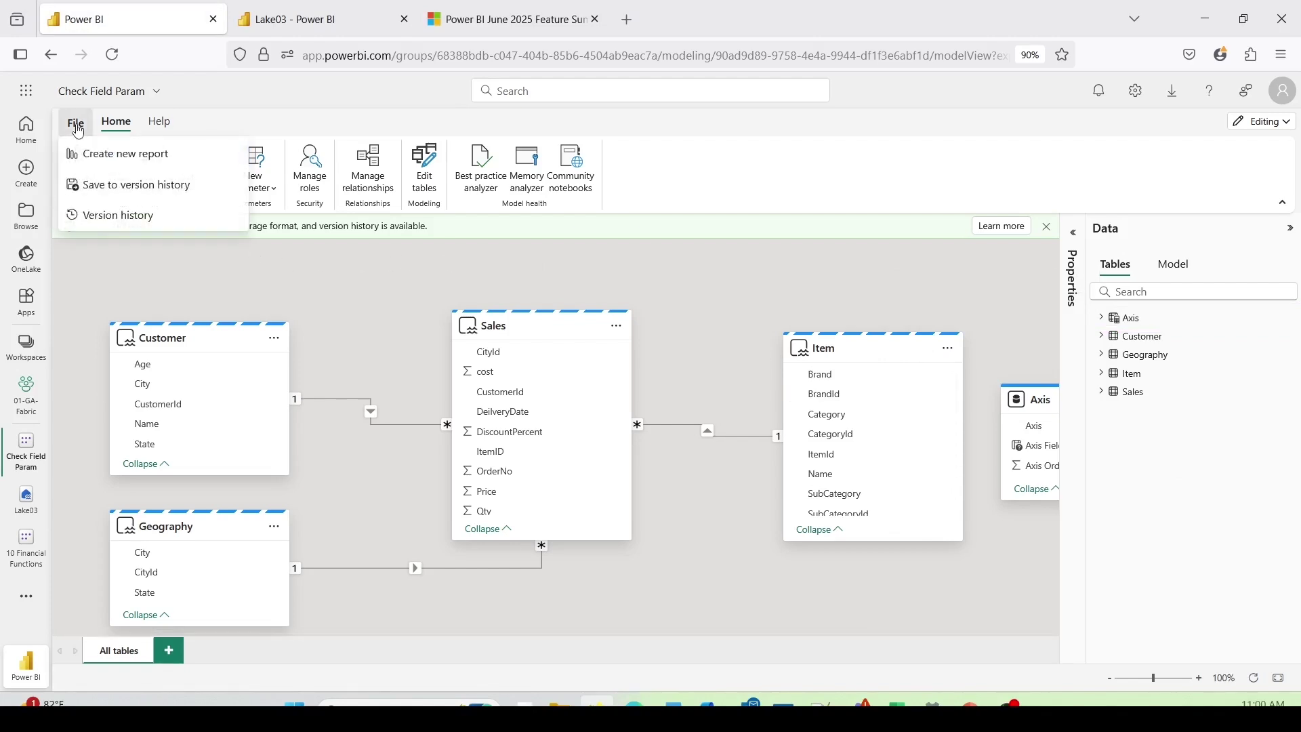
pyautogui.click(87, 165)
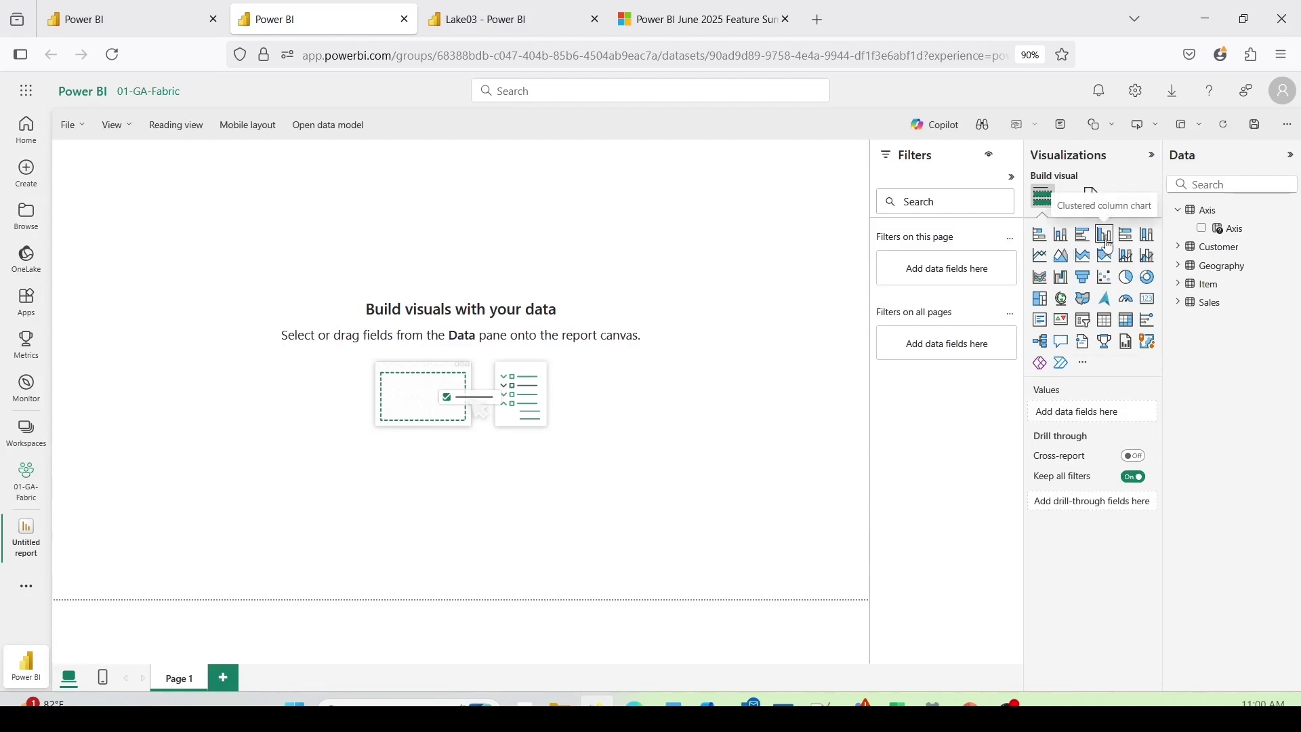
pyautogui.click(1109, 246)
pyautogui.moveTo(191, 292); pyautogui.dragTo(737, 539)
# Put Axis on the X-axis and Sales Qty on the Y-axis, then drill to Category and back to Brand
pyautogui.moveTo(1254, 227); pyautogui.dragTo(1088, 416)
pyautogui.click(1180, 303)
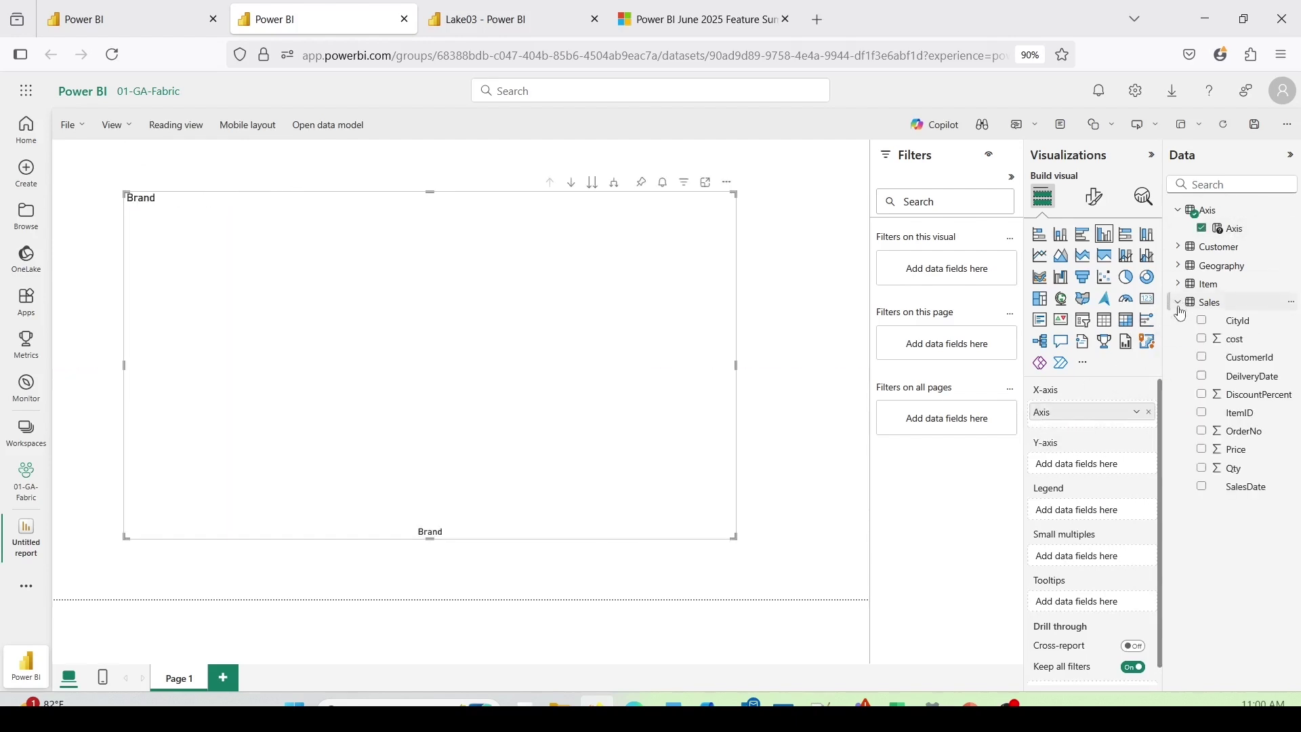
pyautogui.moveTo(1230, 468); pyautogui.dragTo(1082, 466)
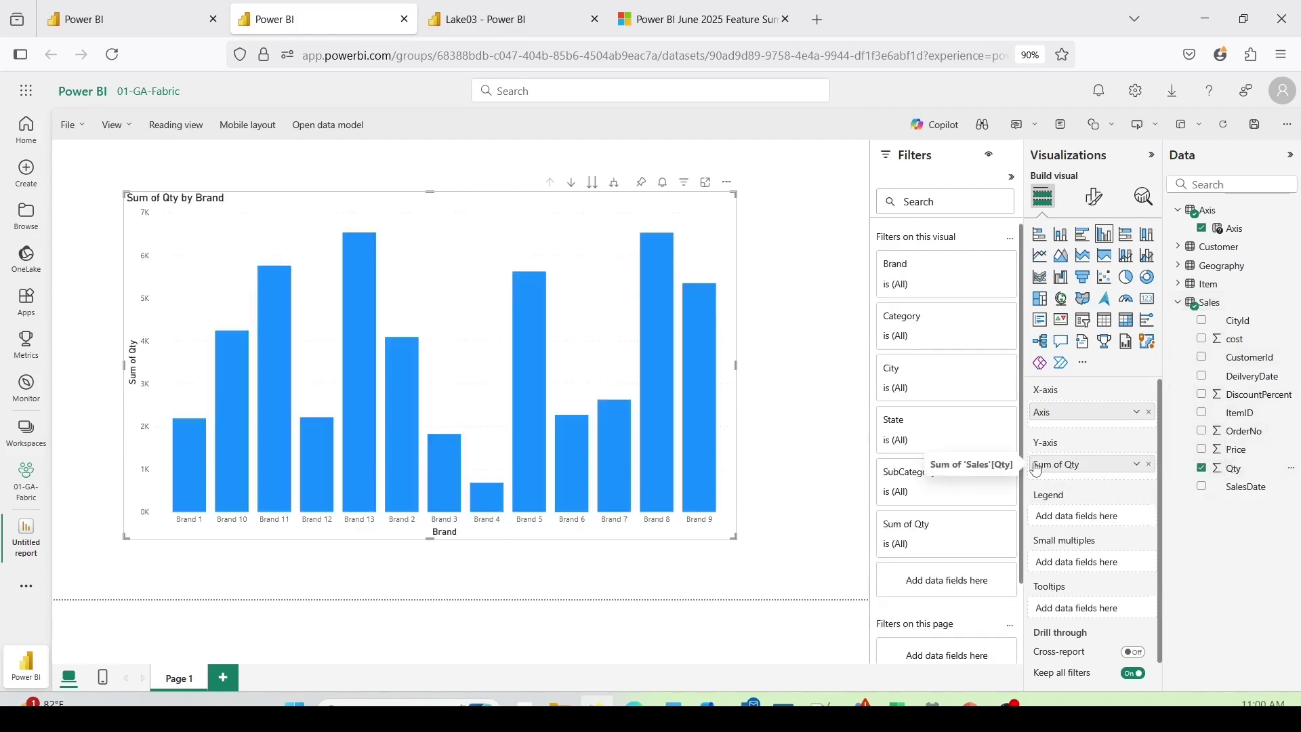
pyautogui.click(543, 189)
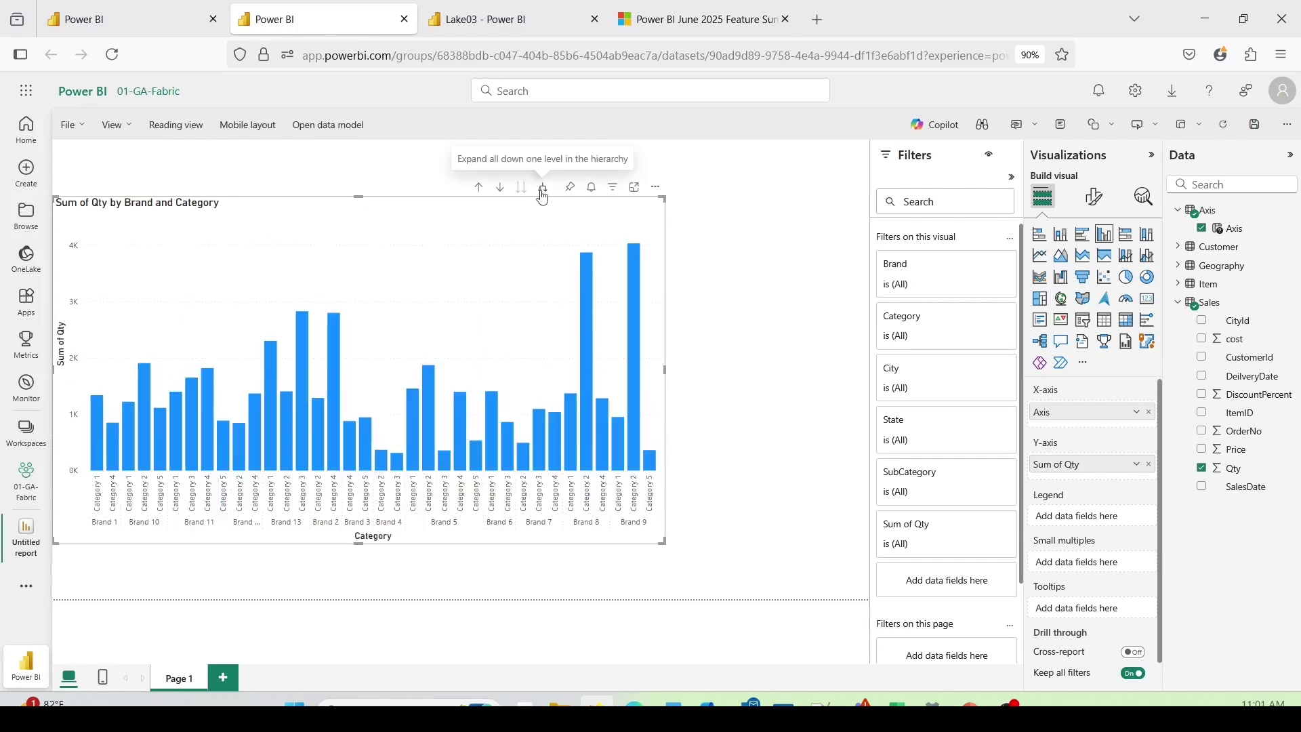
pyautogui.click(479, 189)
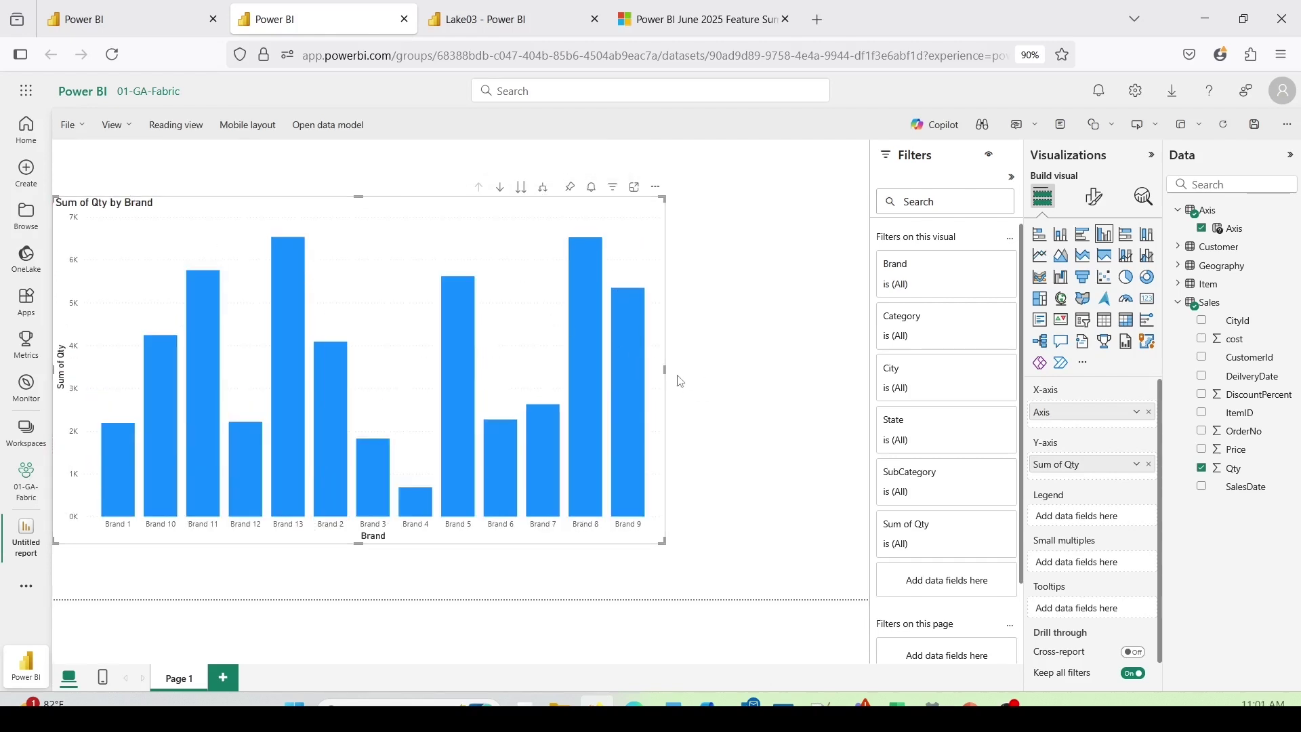
pyautogui.click(674, 376)
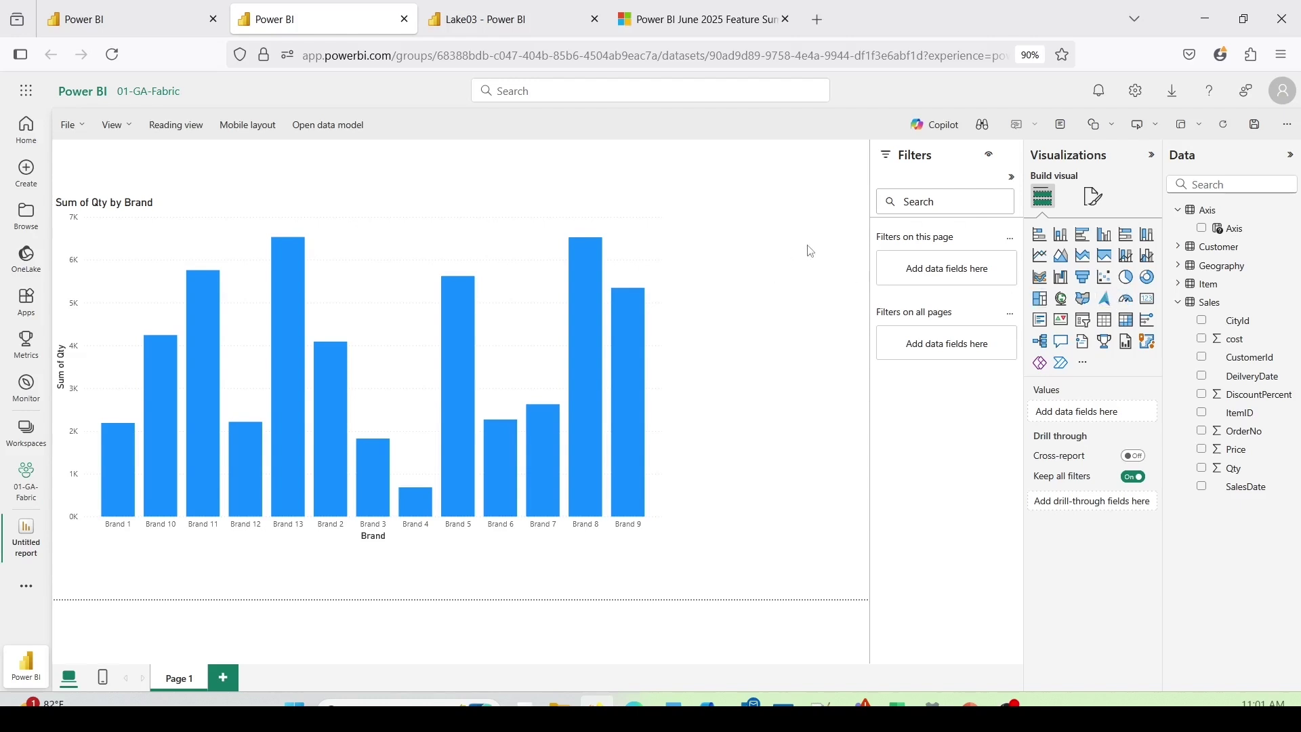
# Add an Axis slicer and switch the chart through Category, SubCategory, City, then State
pyautogui.click(1082, 319)
pyautogui.moveTo(1230, 228); pyautogui.dragTo(774, 276)
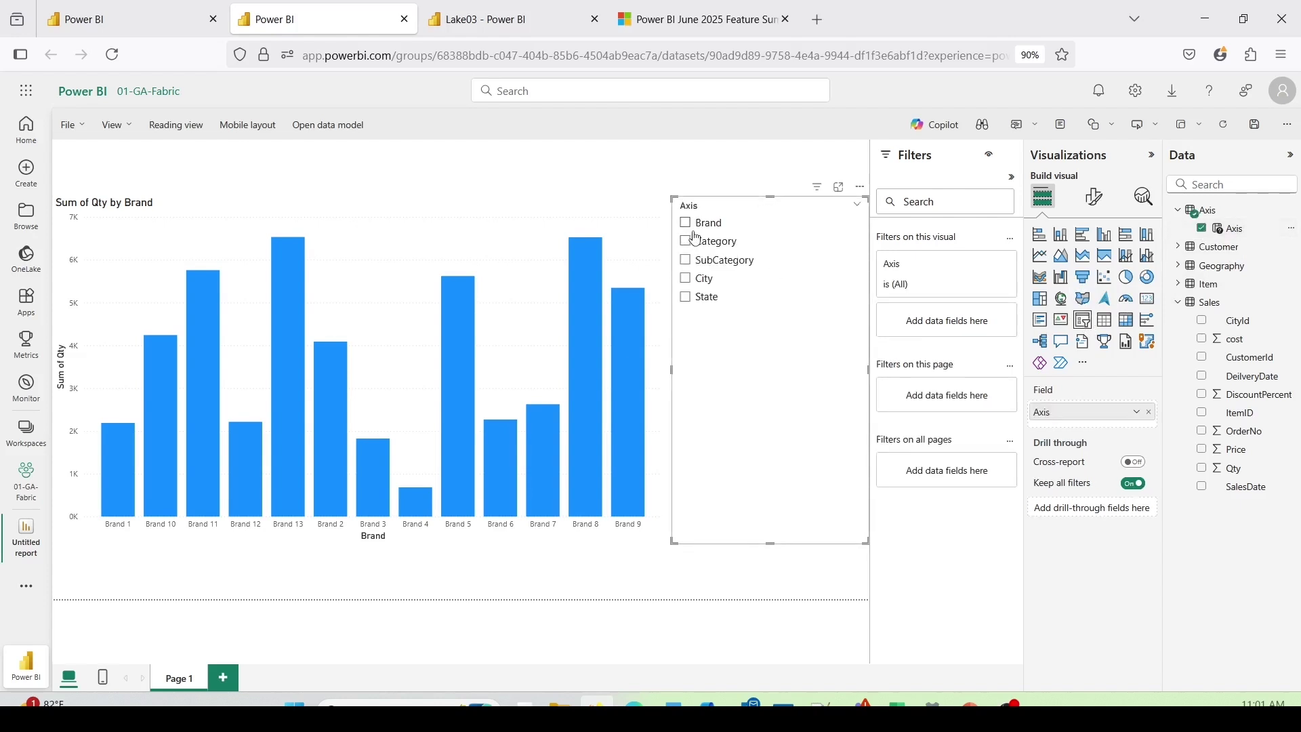
pyautogui.click(691, 247)
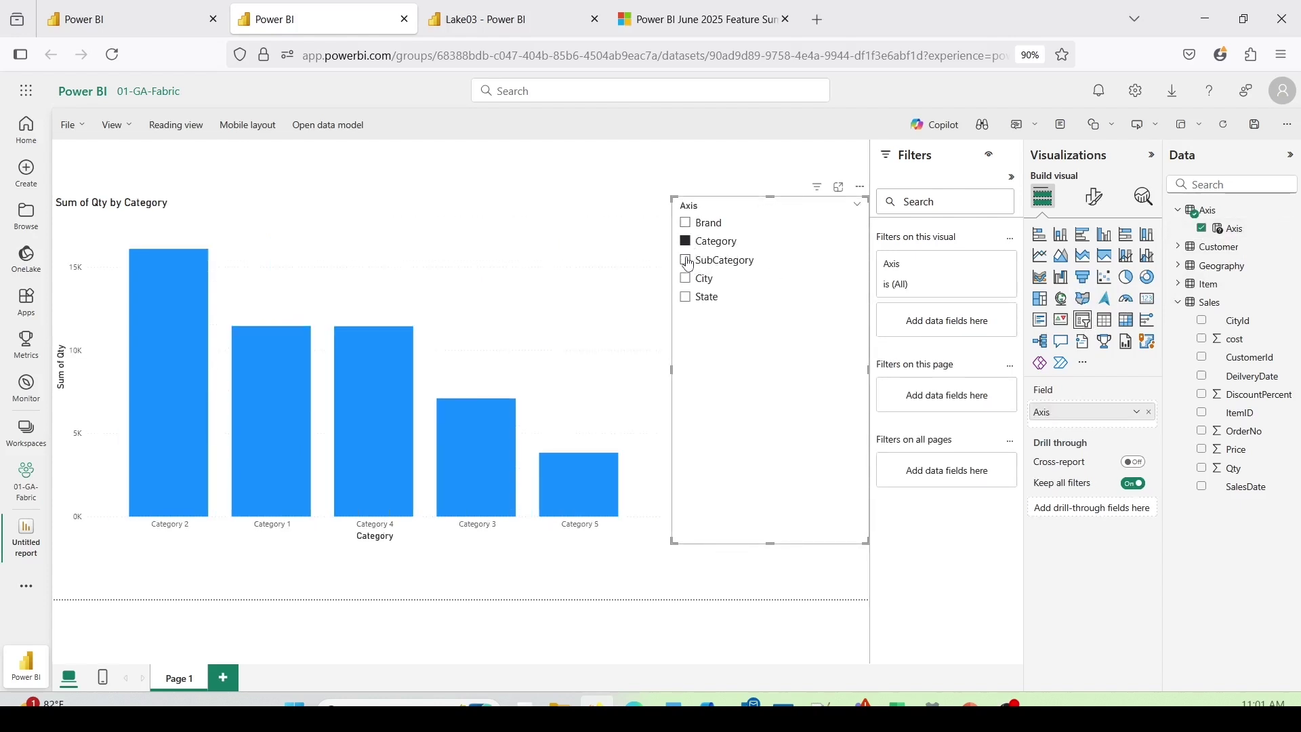
pyautogui.click(689, 265)
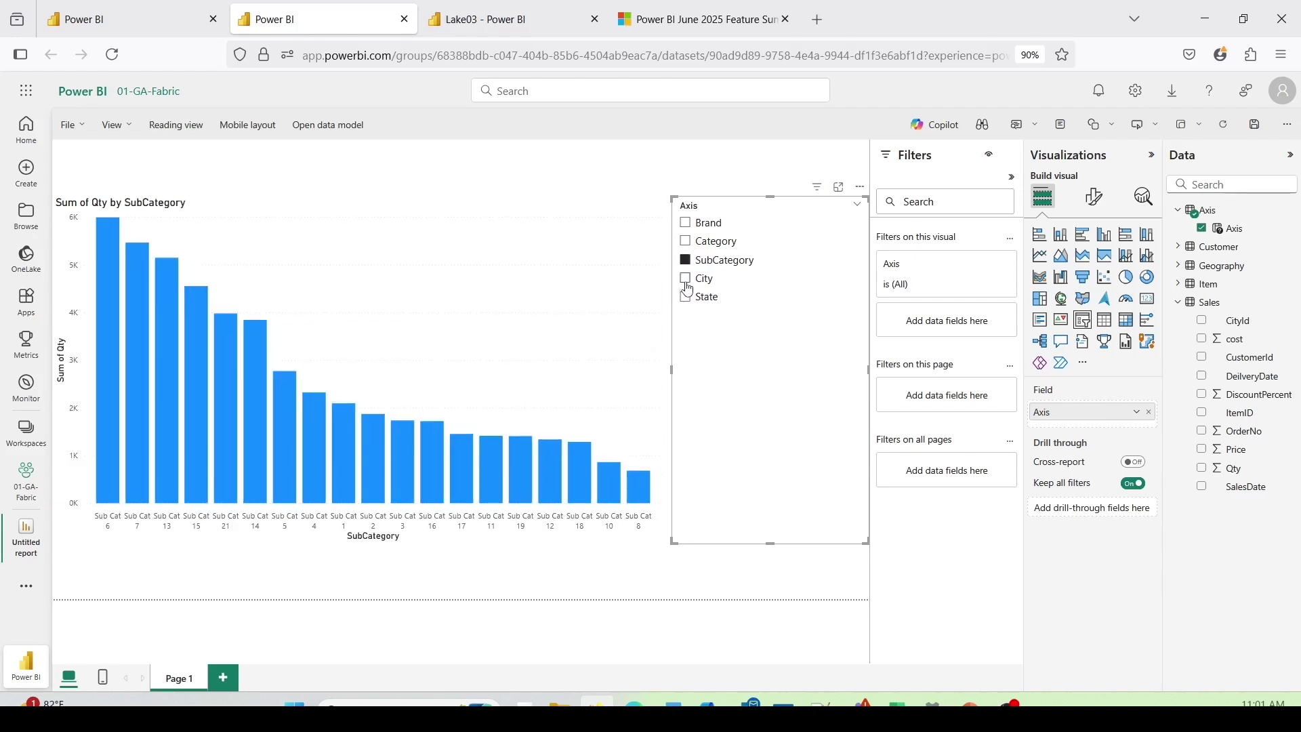
pyautogui.click(689, 286)
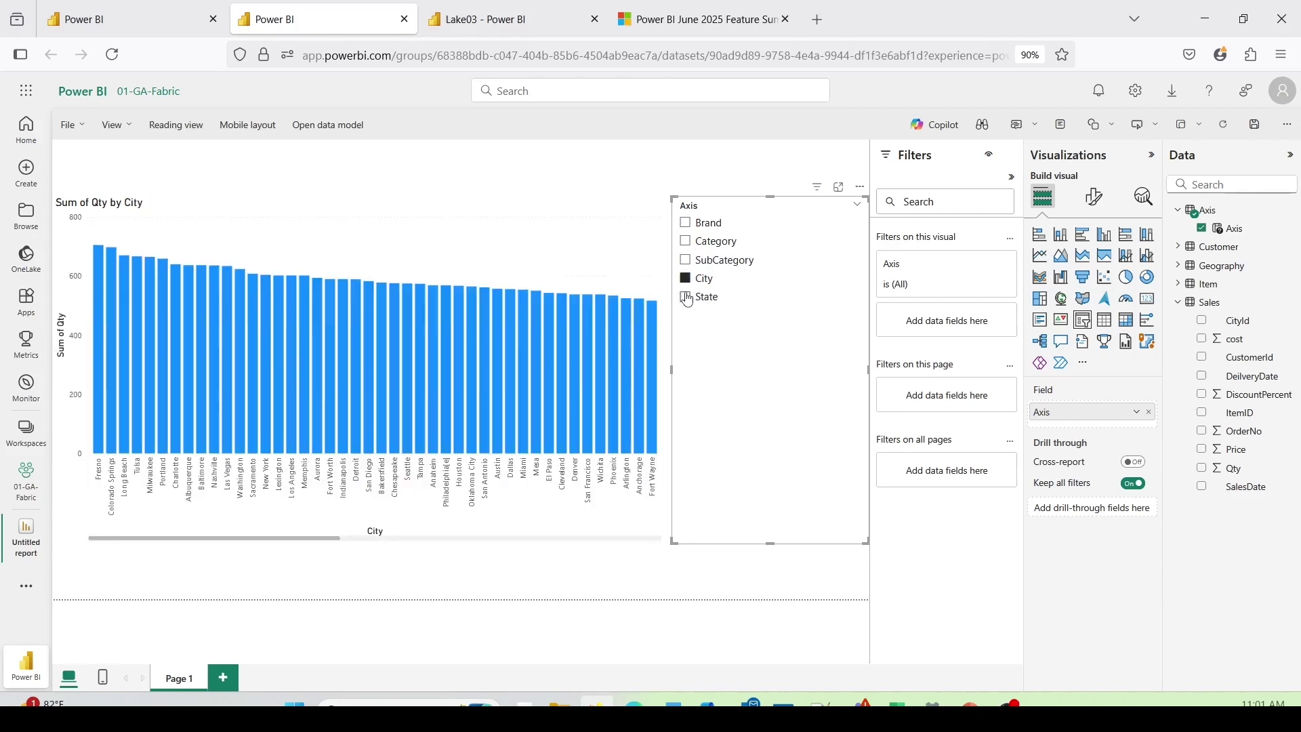
pyautogui.click(688, 303)
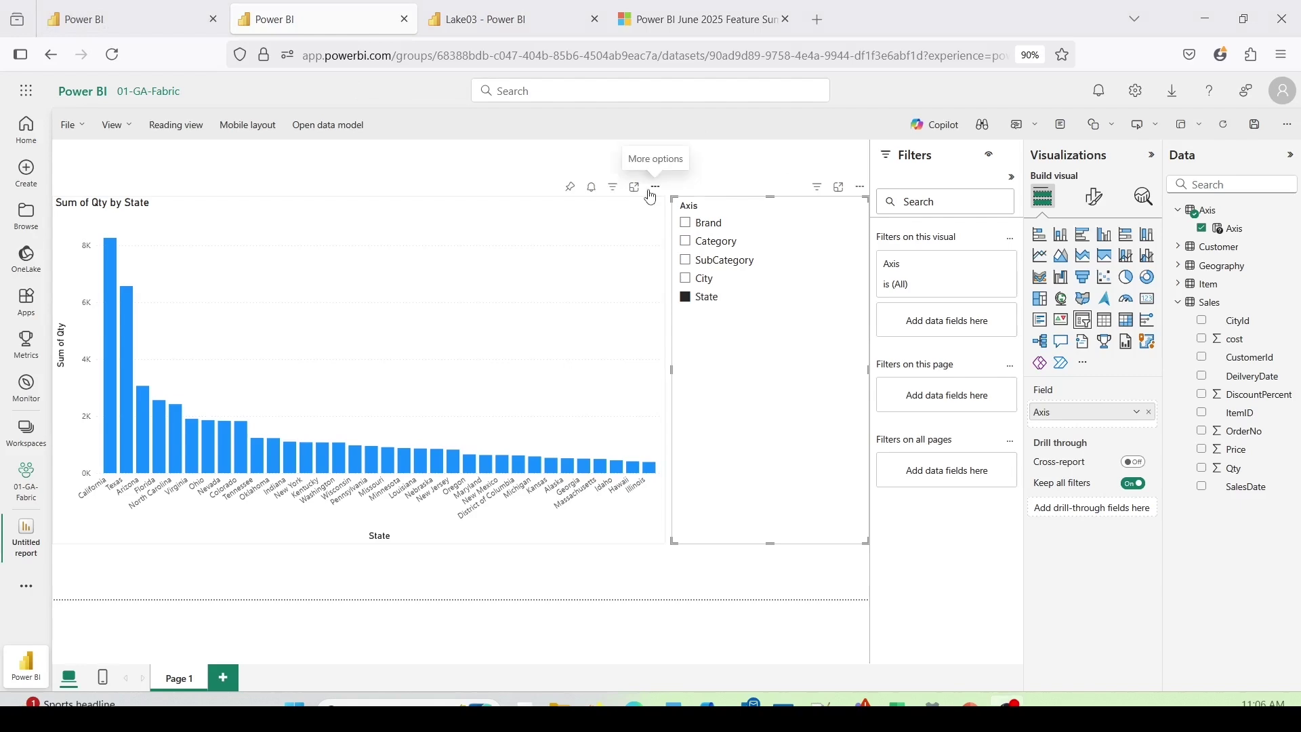
# Sort the chart axis by State in ascending order
pyautogui.click(652, 194)
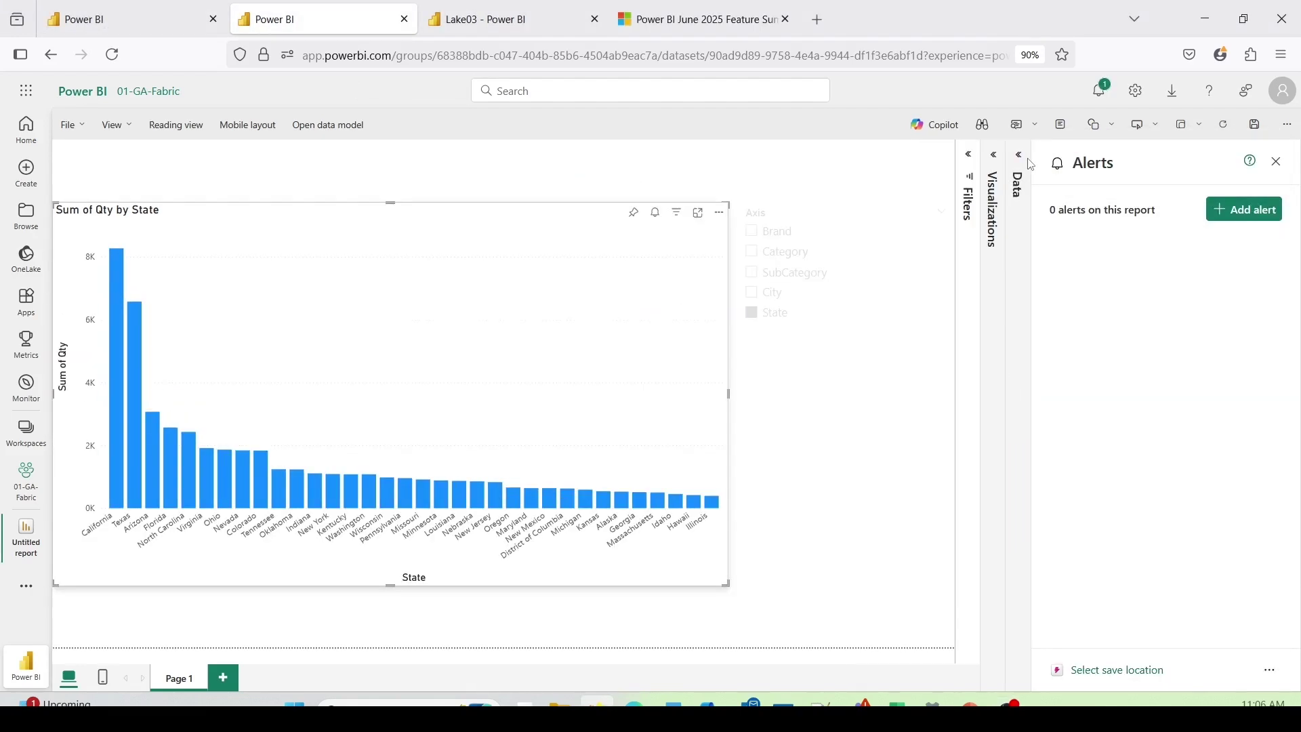
pyautogui.click(637, 192)
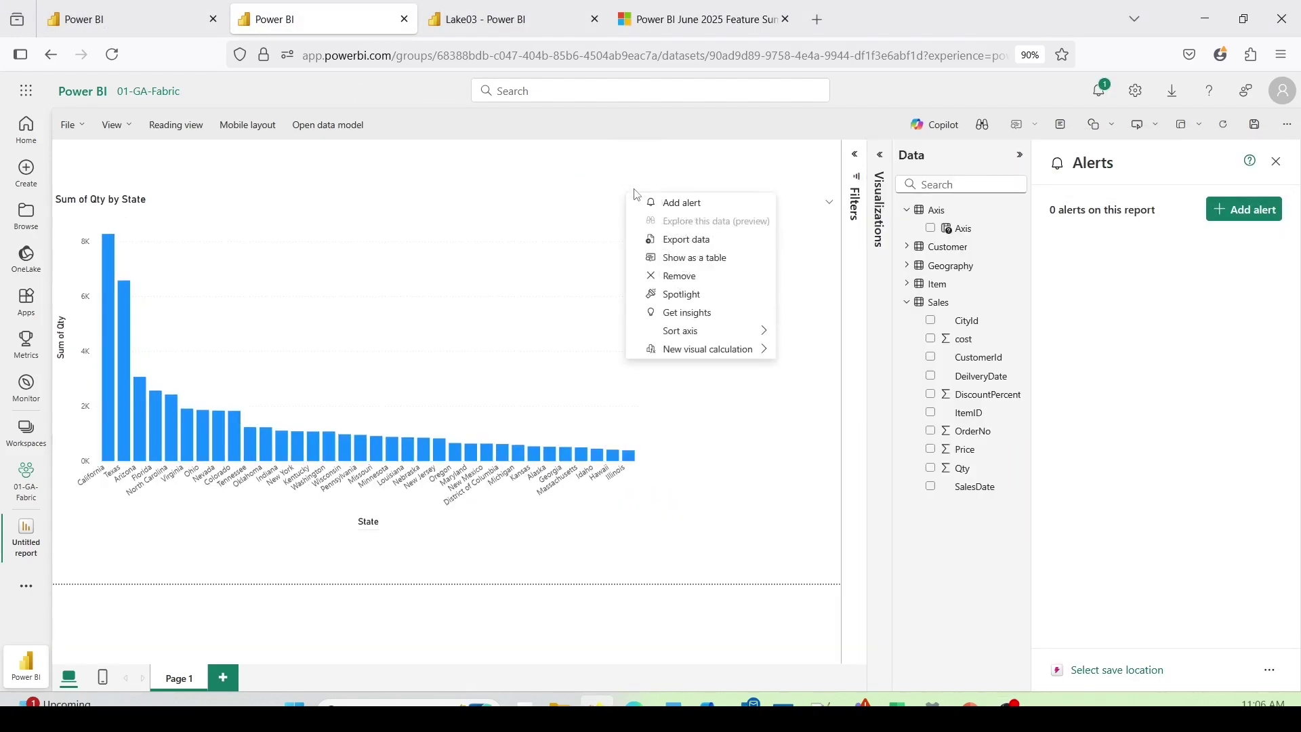
pyautogui.moveTo(688, 332)
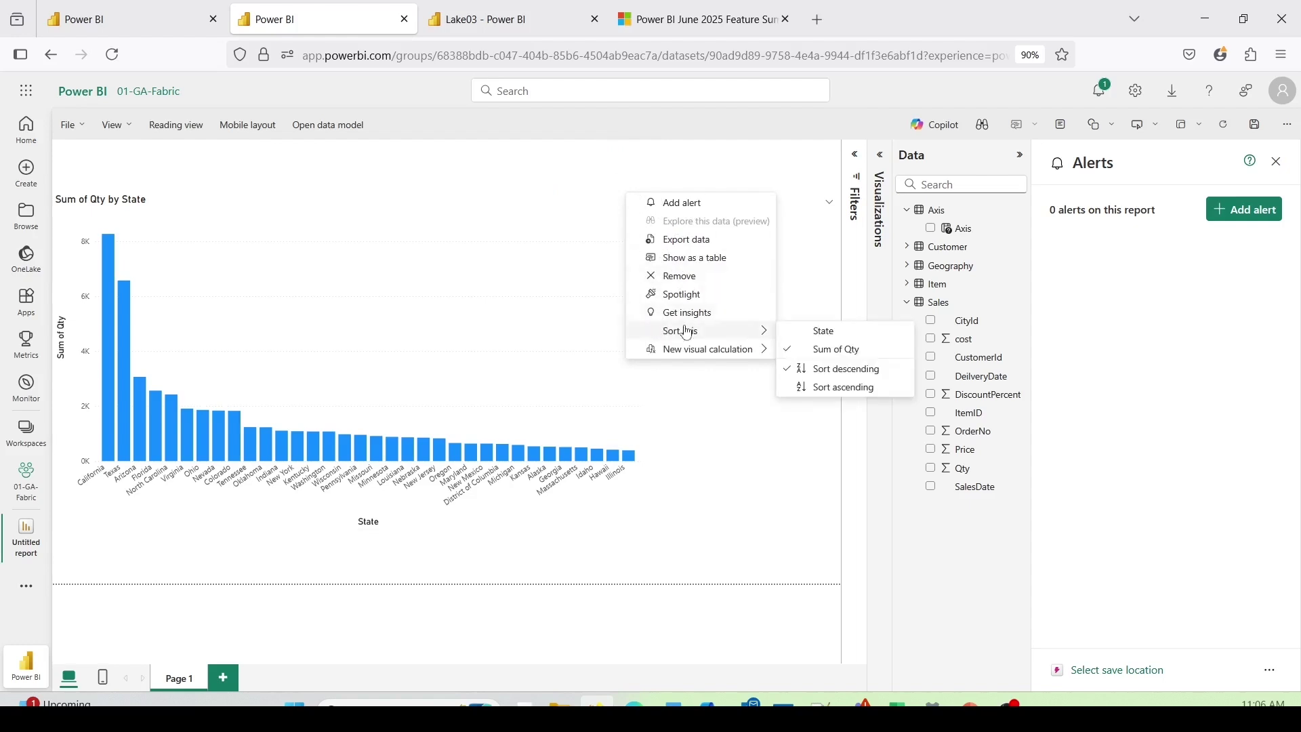
pyautogui.click(821, 334)
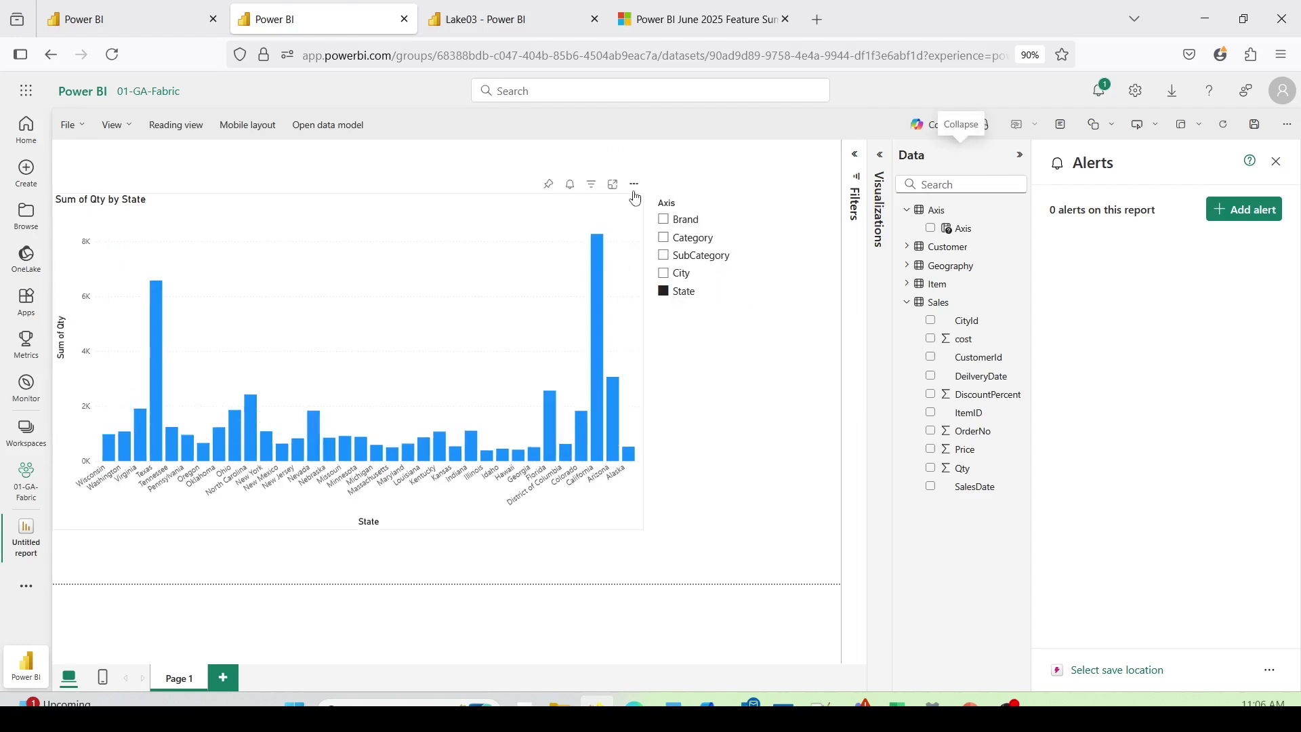
pyautogui.click(636, 185)
pyautogui.moveTo(705, 332)
pyautogui.moveTo(819, 327)
pyautogui.click(821, 386)
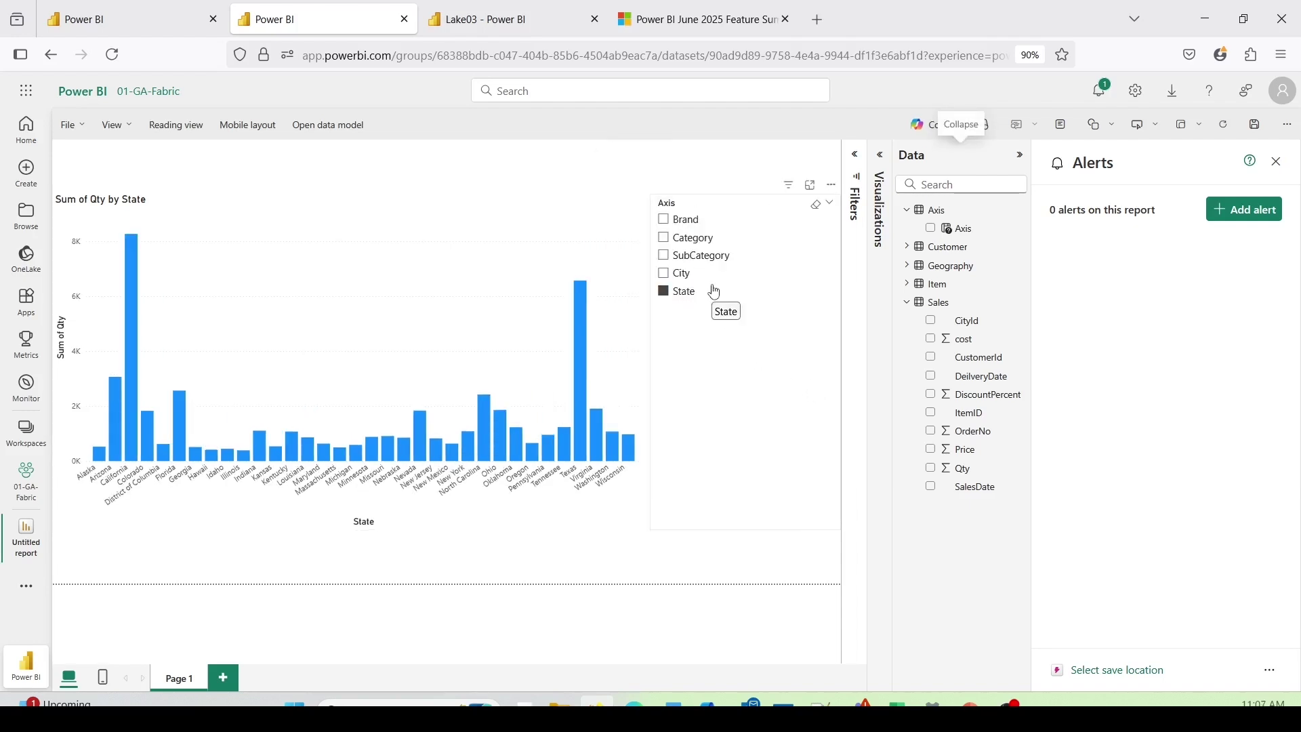
# Cycle the slicer through Brand, Category, SubCategory, City and back to State, confirming the sort persists
pyautogui.click(684, 220)
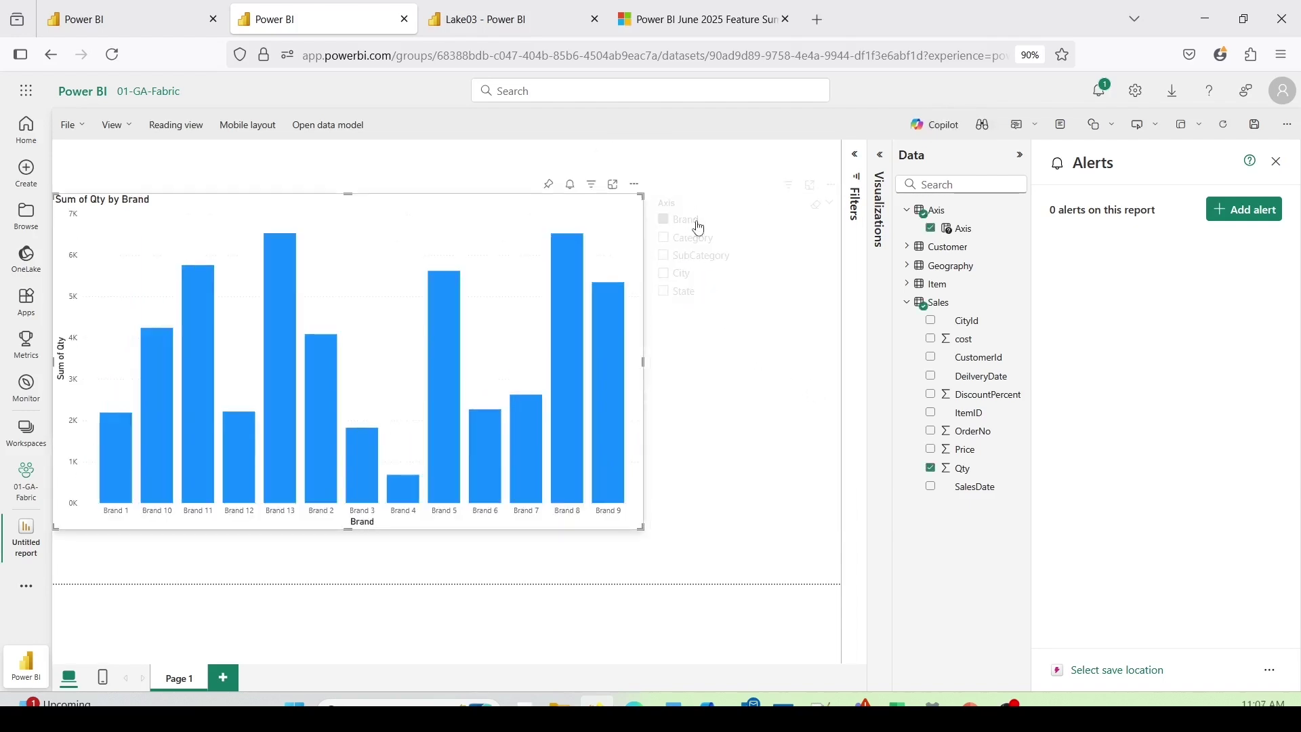
pyautogui.click(694, 244)
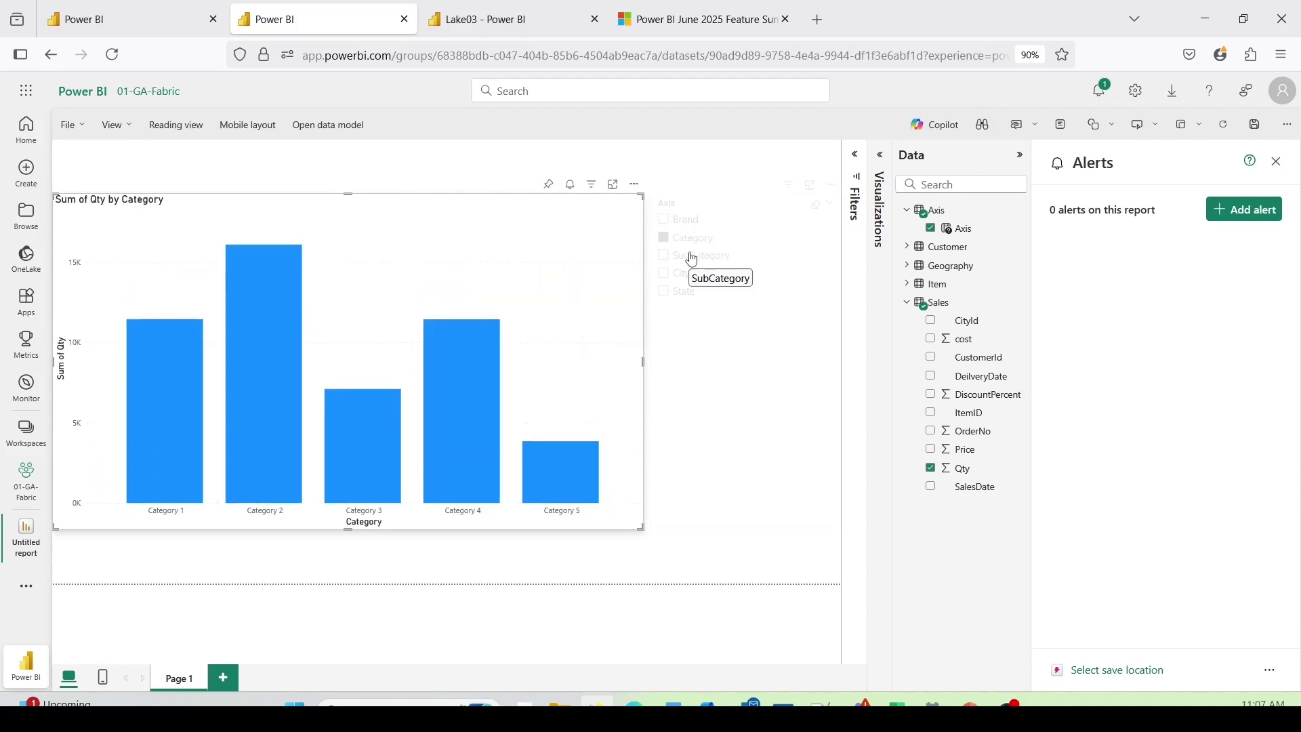
pyautogui.click(692, 258)
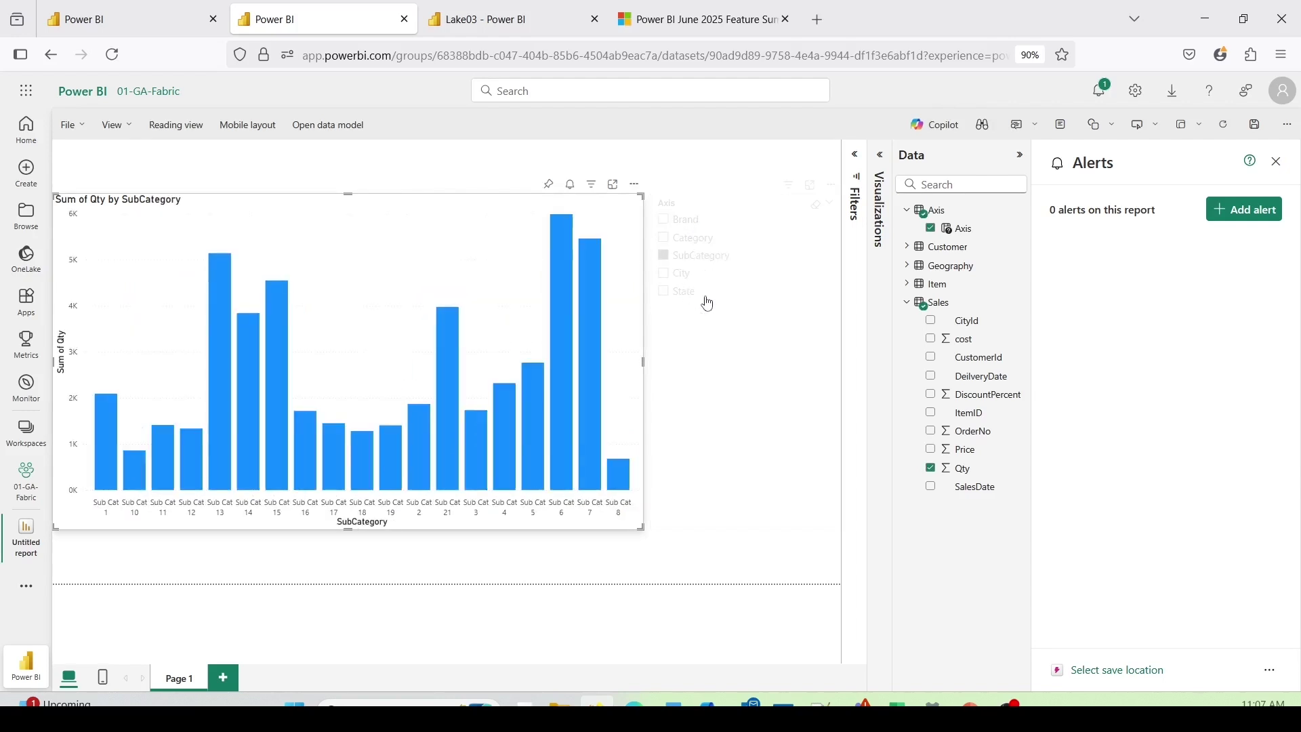
pyautogui.click(677, 273)
pyautogui.click(679, 291)
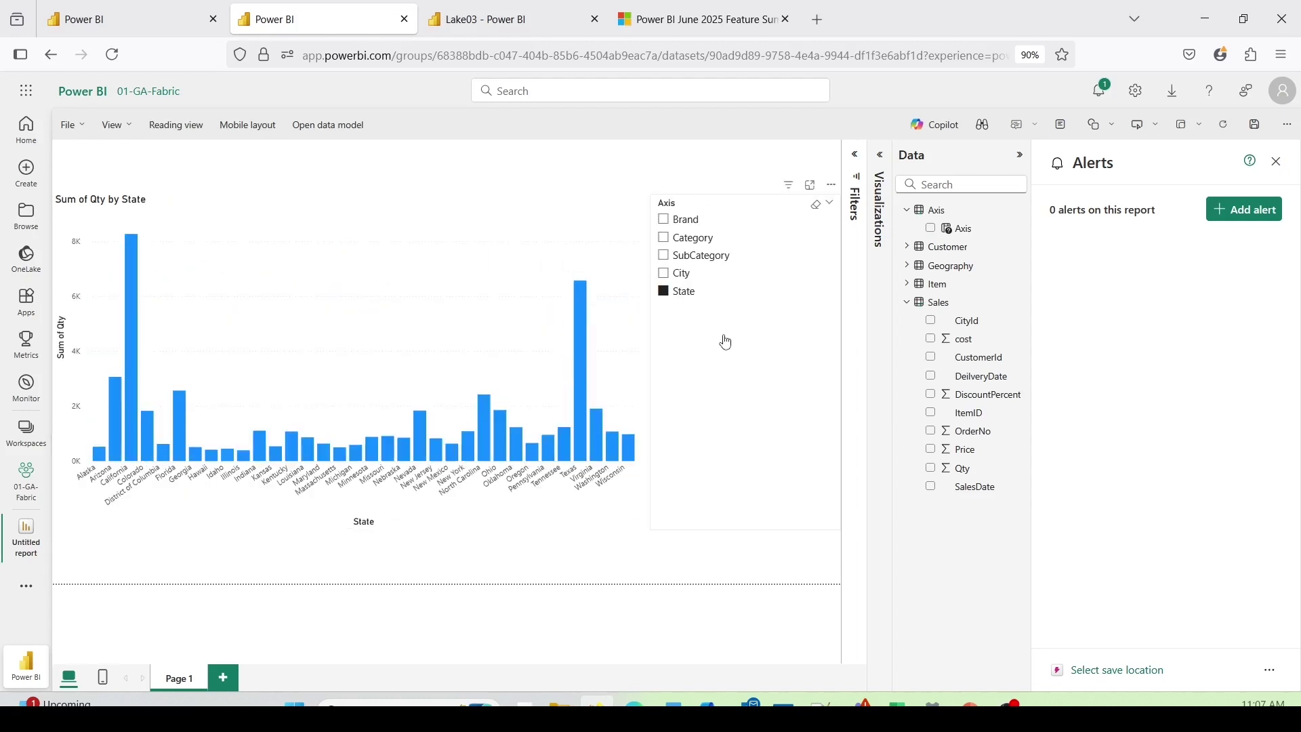